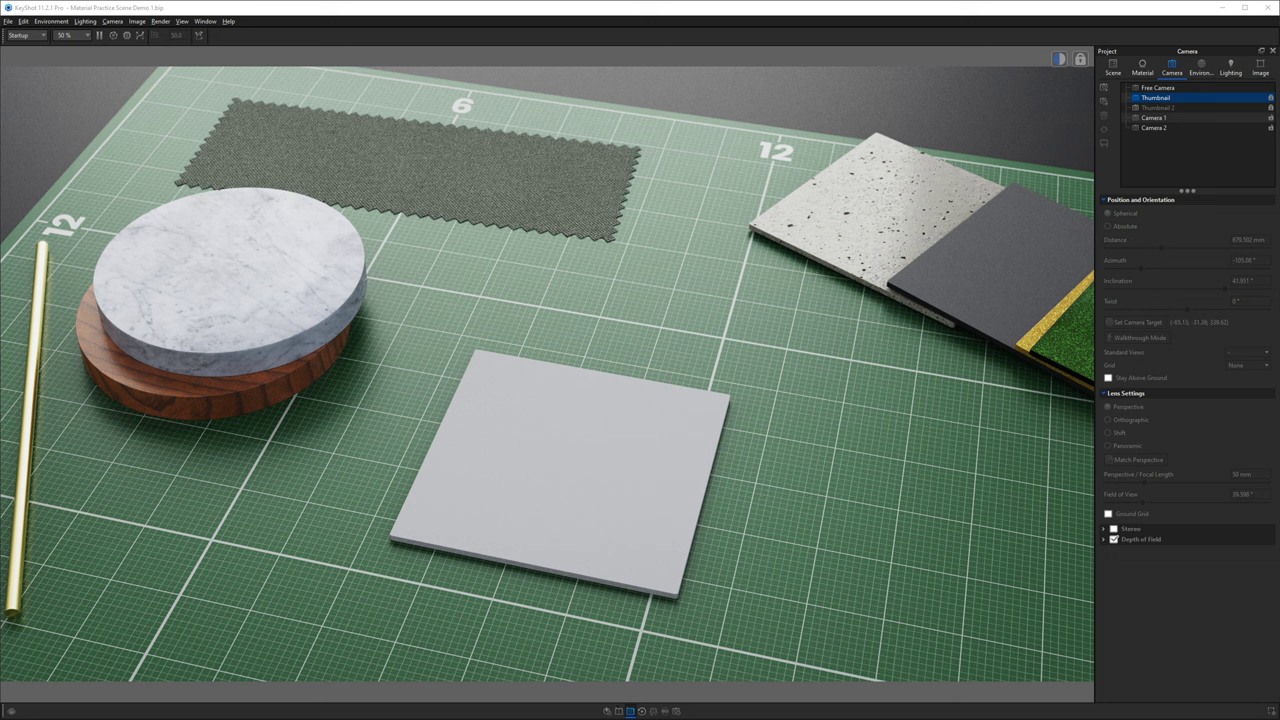
Switch to the Camera 2 view and open the material graph of the plain square sample tile
{"action": "left_click", "coordinate": [1153, 127]}
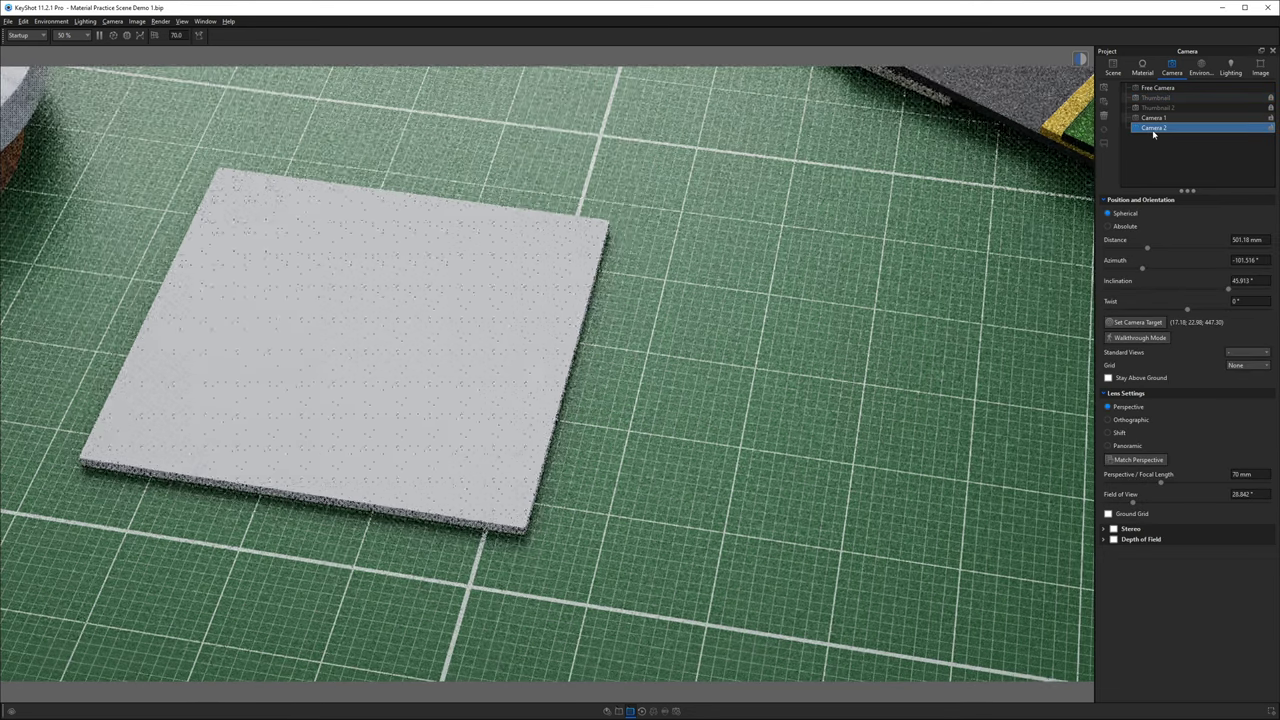
{"action": "double_click", "coordinate": [392, 347]}
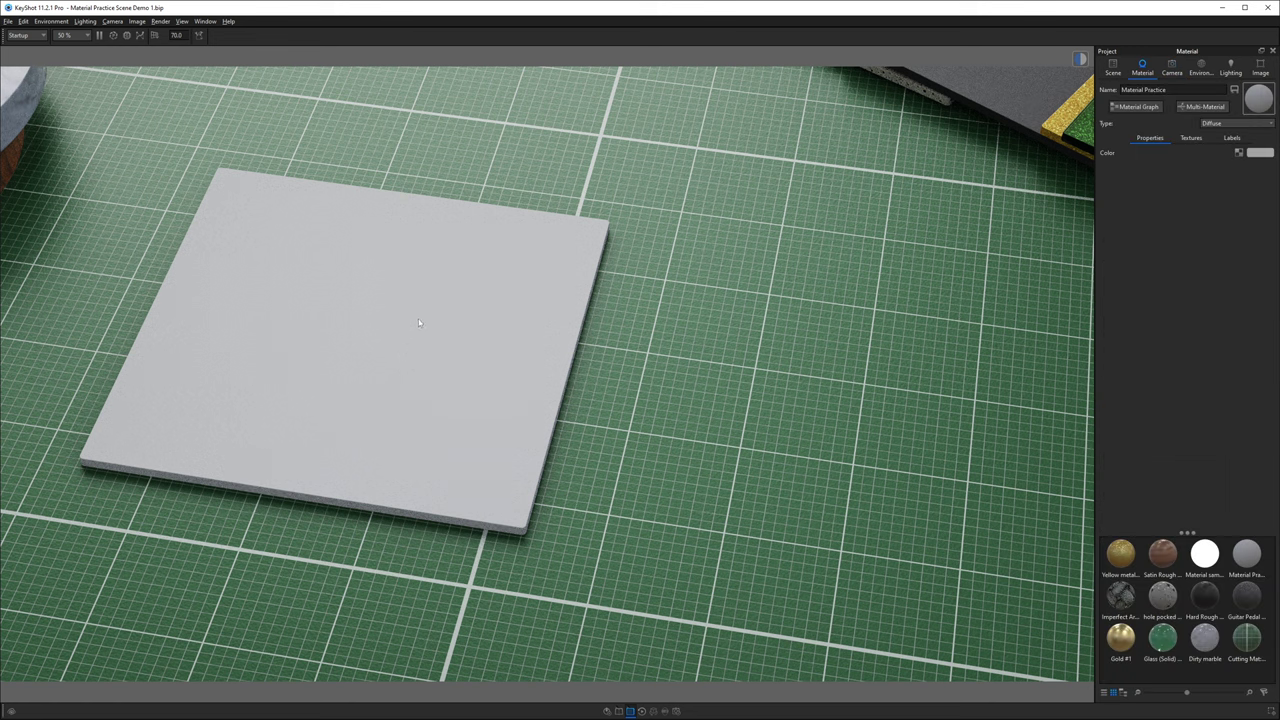
{"action": "left_click", "coordinate": [1134, 106]}
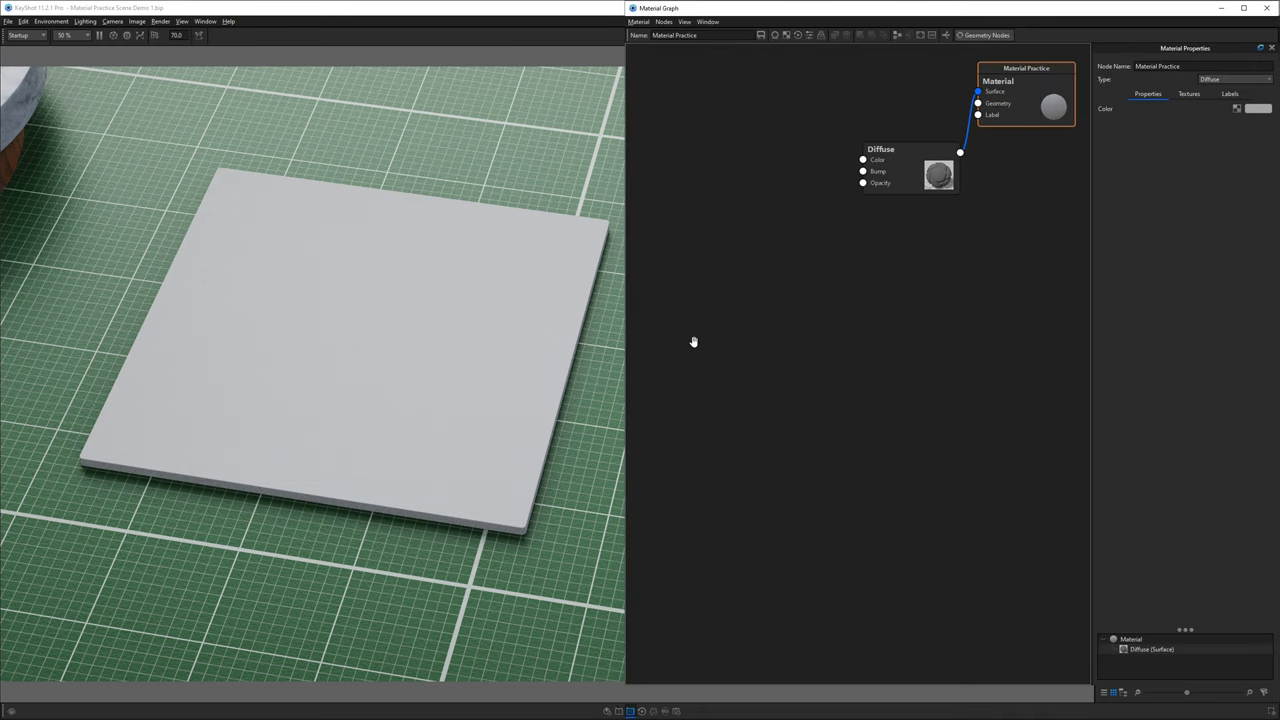
Rearrange the graph nodes and change the Diffuse node's material type to Plastic
{"action": "left_click_drag", "start_coordinate": [1027, 100], "coordinate": [1022, 90]}
{"action": "left_click_drag", "start_coordinate": [927, 166], "coordinate": [889, 141]}
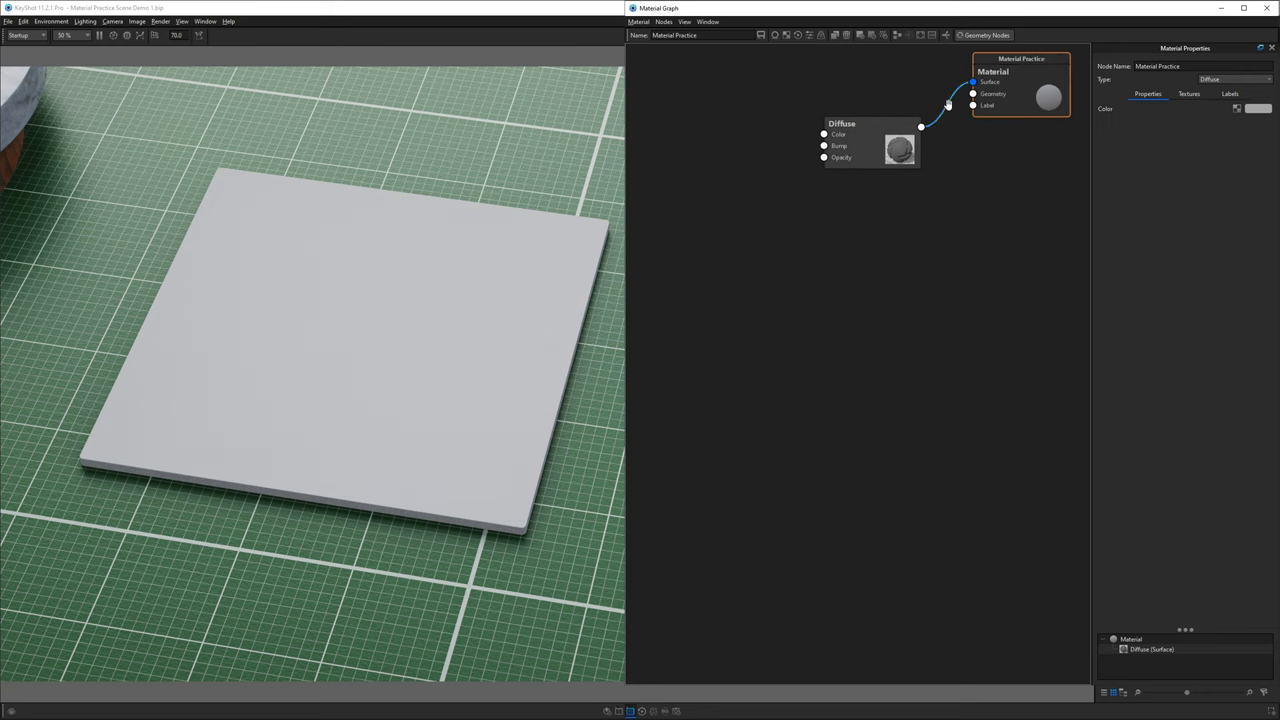
{"action": "left_click_drag", "start_coordinate": [1022, 89], "coordinate": [1022, 94]}
{"action": "left_click", "coordinate": [873, 146]}
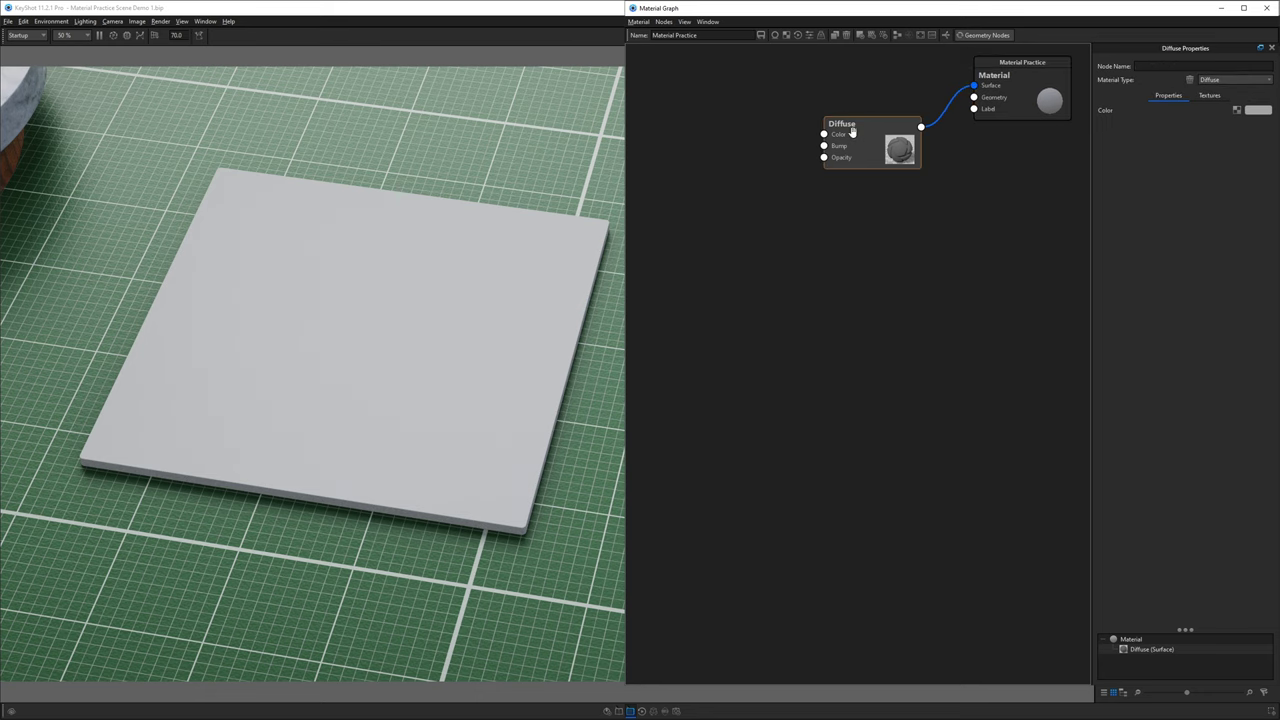
{"action": "left_click", "coordinate": [1239, 81]}
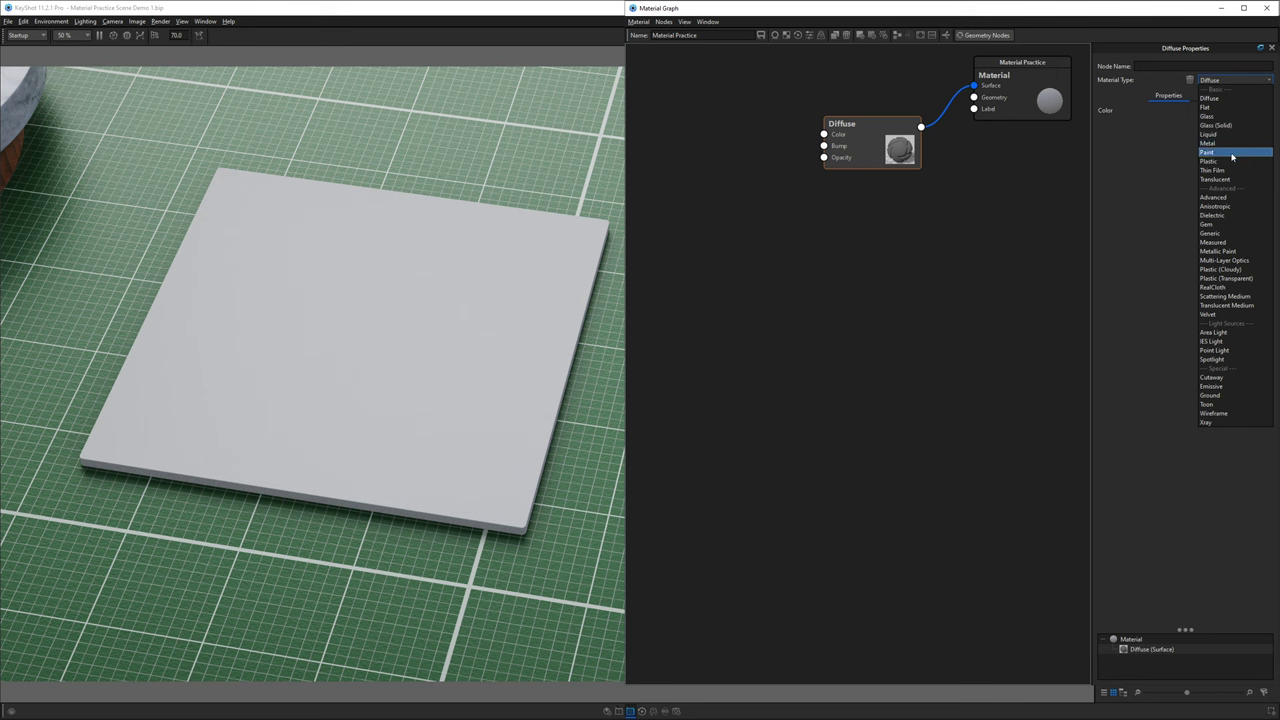
{"action": "left_click", "coordinate": [1230, 161]}
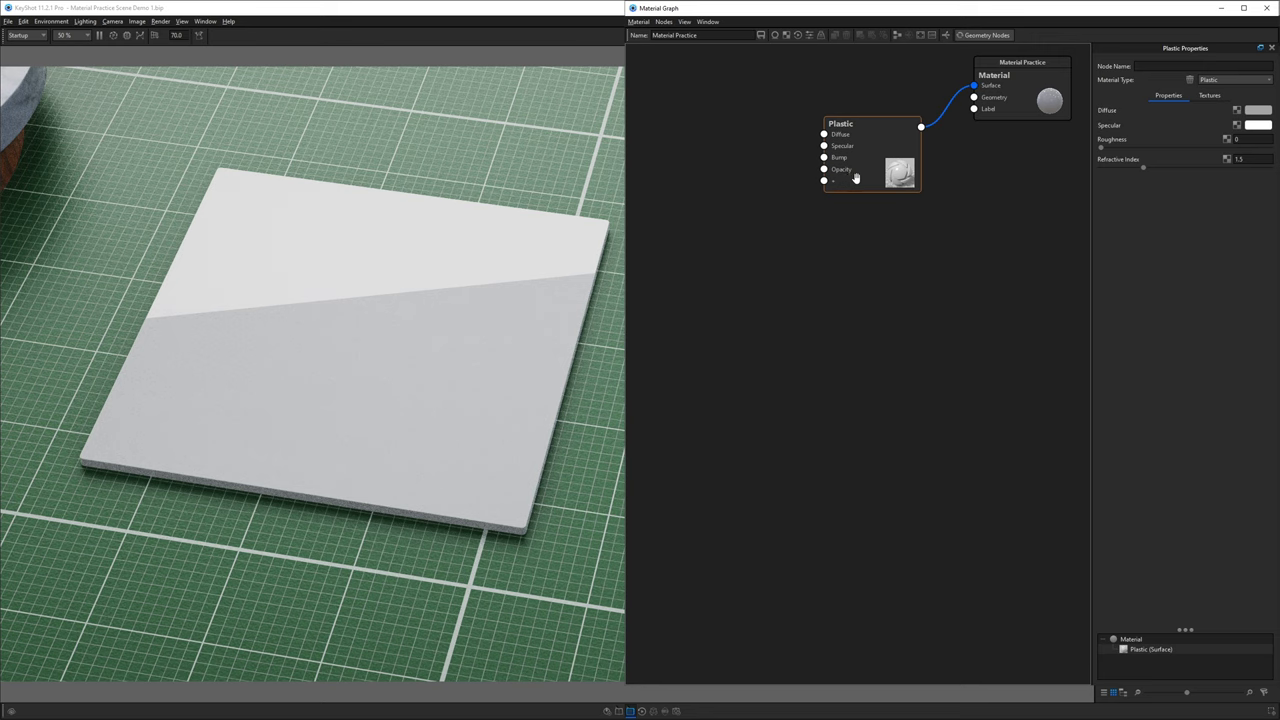
Set the Plastic material's diffuse color to black
{"action": "left_click", "coordinate": [1257, 110]}
{"action": "left_click_drag", "start_coordinate": [1265, 121], "coordinate": [1048, 176]}
{"action": "left_click_drag", "start_coordinate": [1045, 255], "coordinate": [994, 323]}
{"action": "left_click", "coordinate": [1168, 485]}
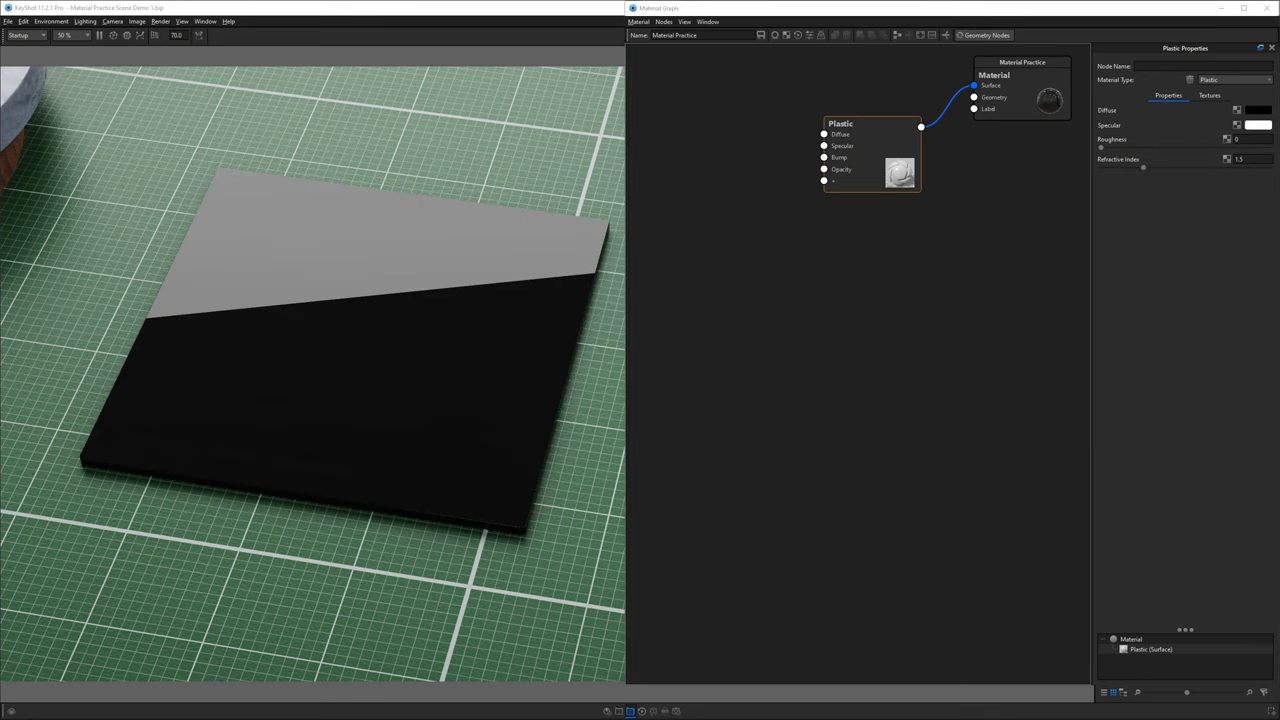
Add IMG_5596_result-2.jpg as a texture map feeding the Plastic node's Diffuse input and tidy the node placement
{"action": "left_click_drag", "start_coordinate": [1212, 495], "coordinate": [824, 134]}
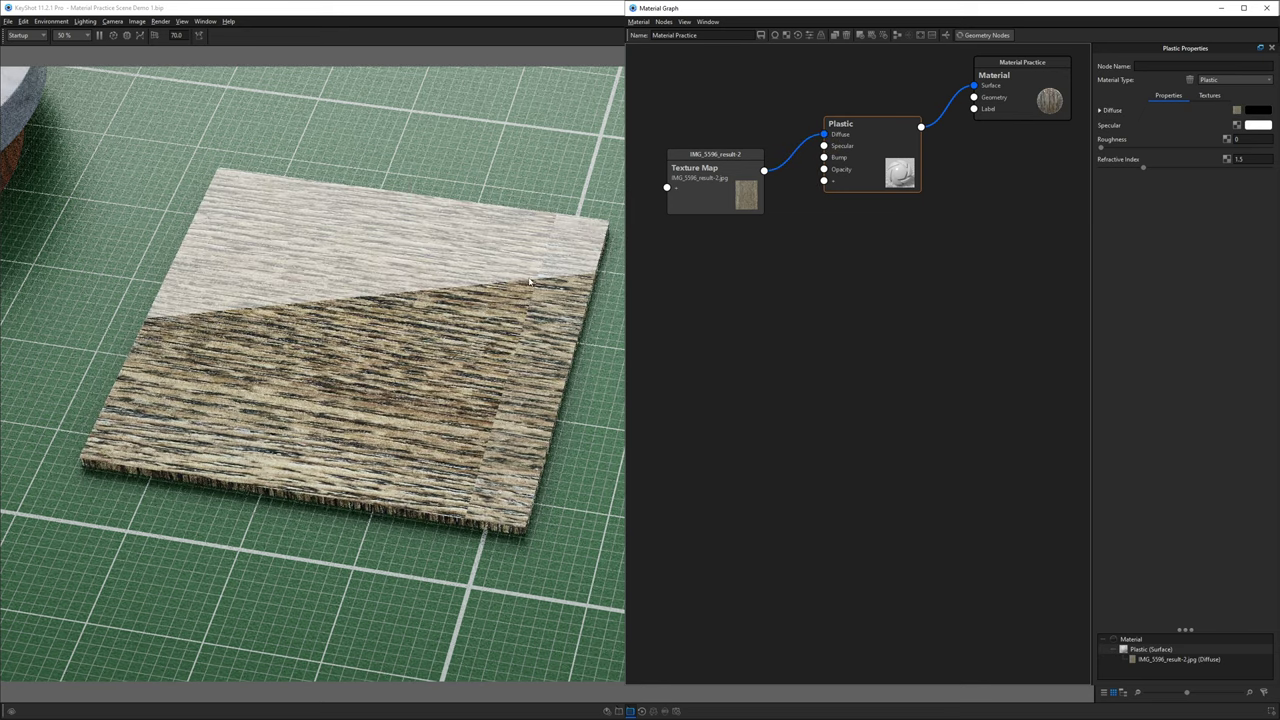
{"action": "left_click_drag", "start_coordinate": [880, 172], "coordinate": [891, 169]}
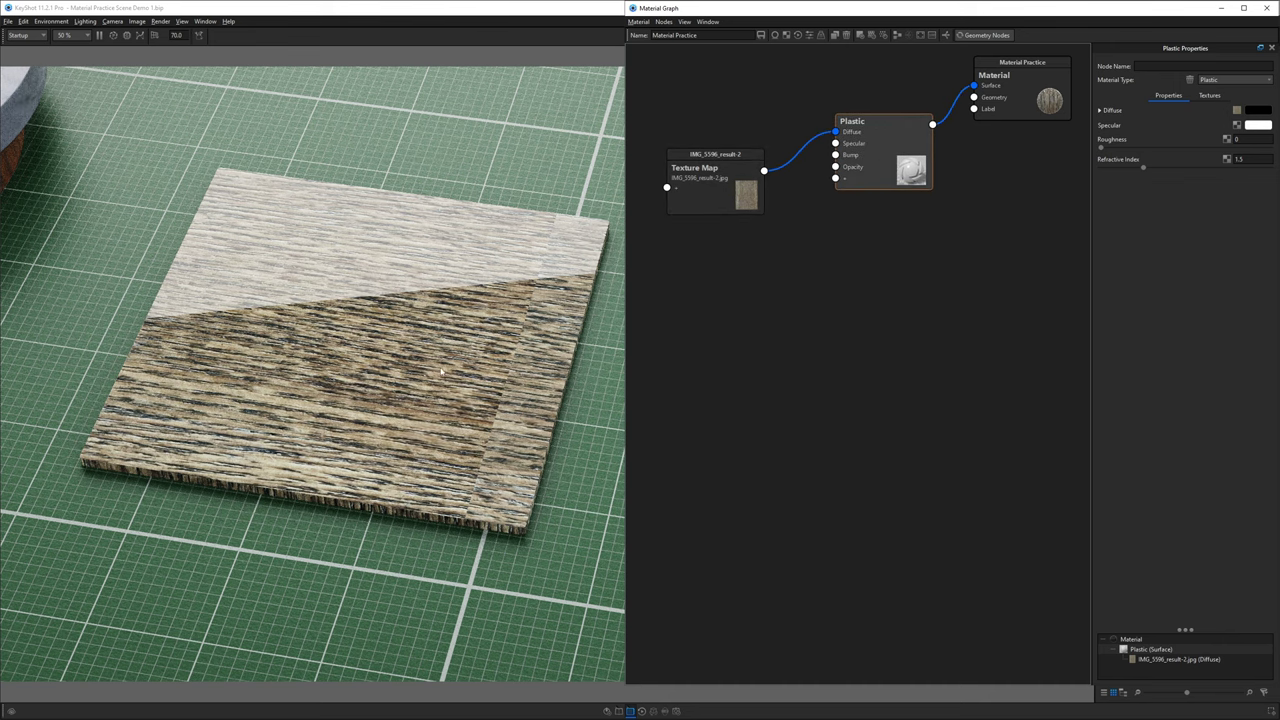
Center the wood texture map on the part and set its Angle UV to 90°
{"action": "left_click", "coordinate": [719, 180]}
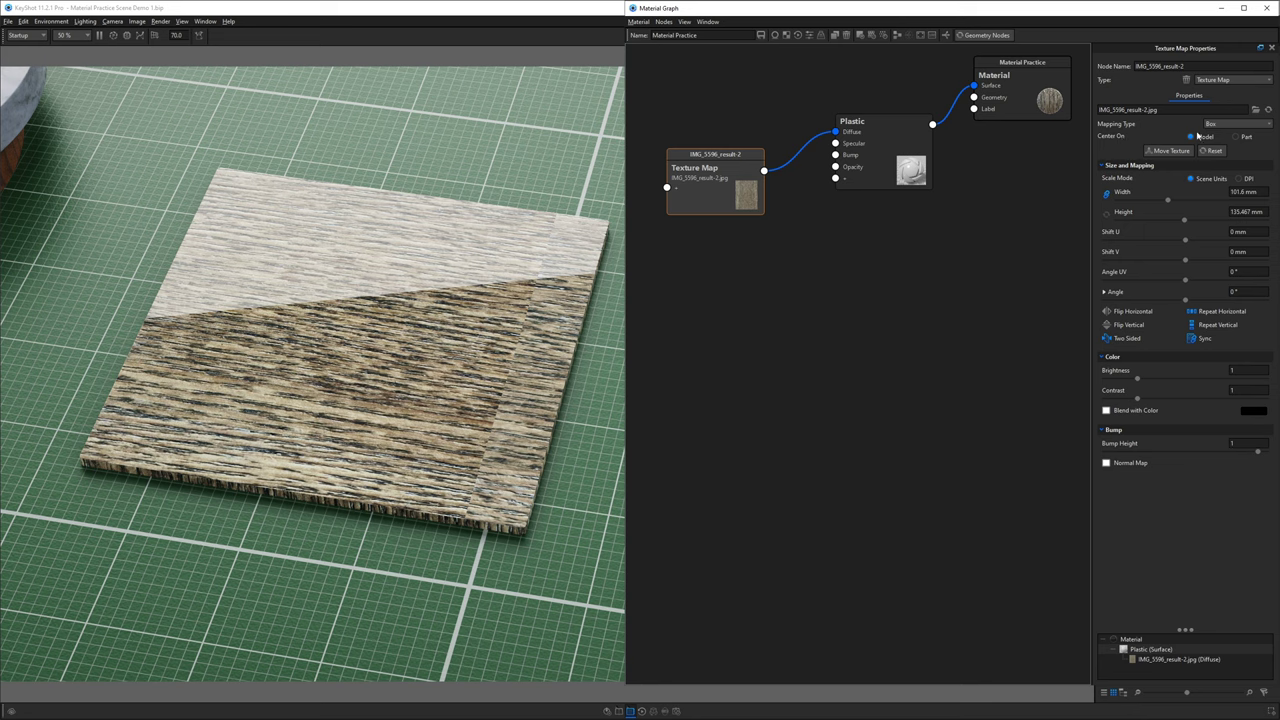
{"action": "left_click", "coordinate": [1236, 137]}
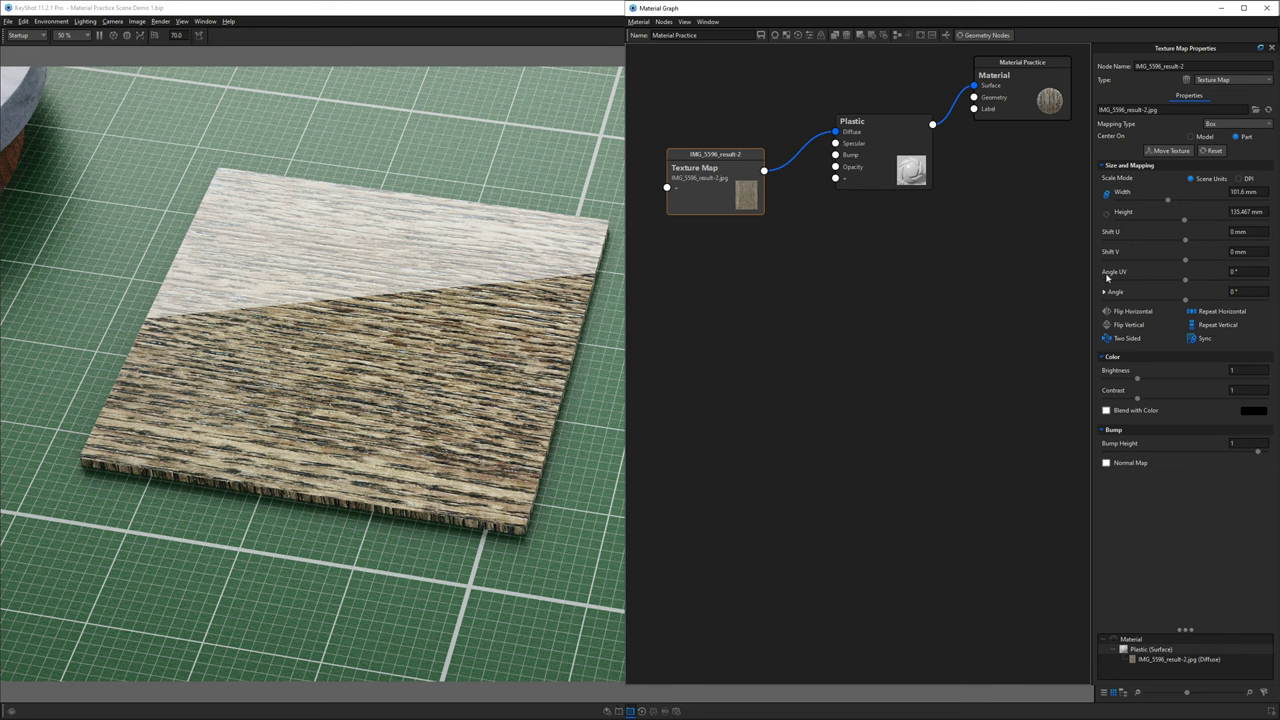
{"action": "left_click", "coordinate": [1234, 271]}
{"action": "type", "text": "90"}
{"action": "key", "text": "Return"}
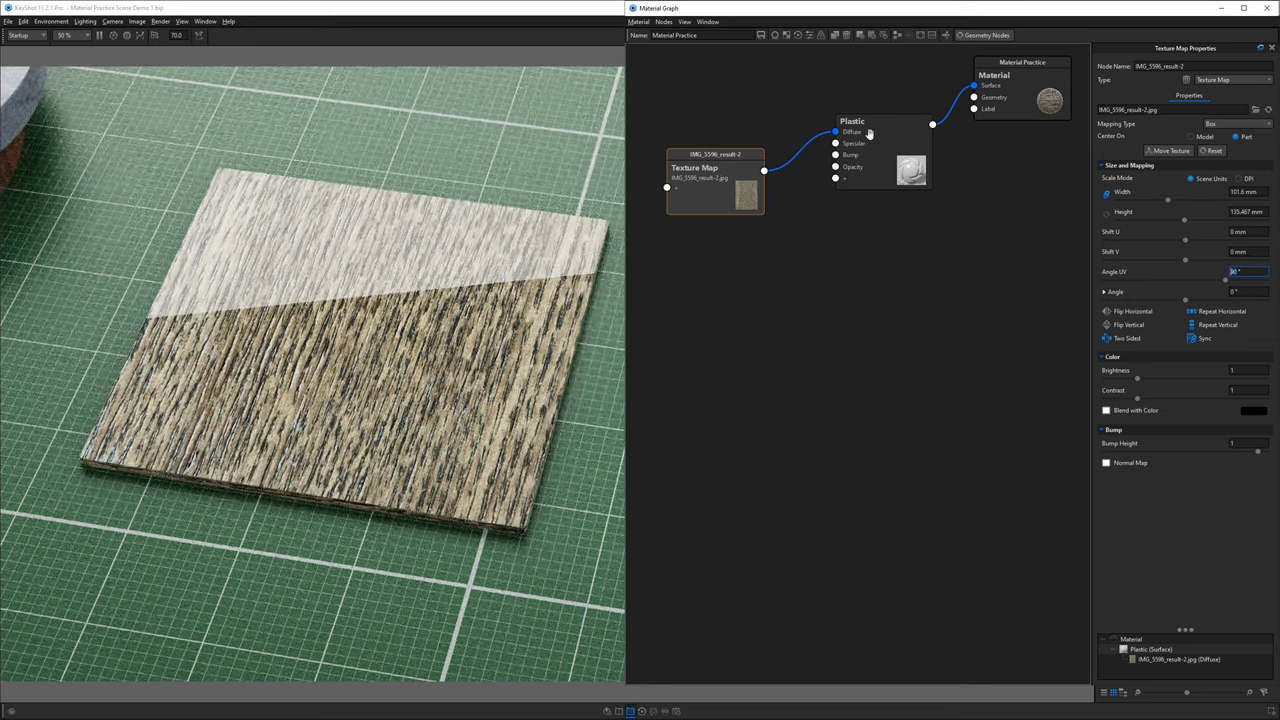
Insert a Color Adjust utility between the texture map and the Plastic node's Diffuse input, spacing the nodes apart
{"action": "left_click_drag", "start_coordinate": [733, 174], "coordinate": [719, 188]}
{"action": "left_click_drag", "start_coordinate": [888, 150], "coordinate": [931, 193]}
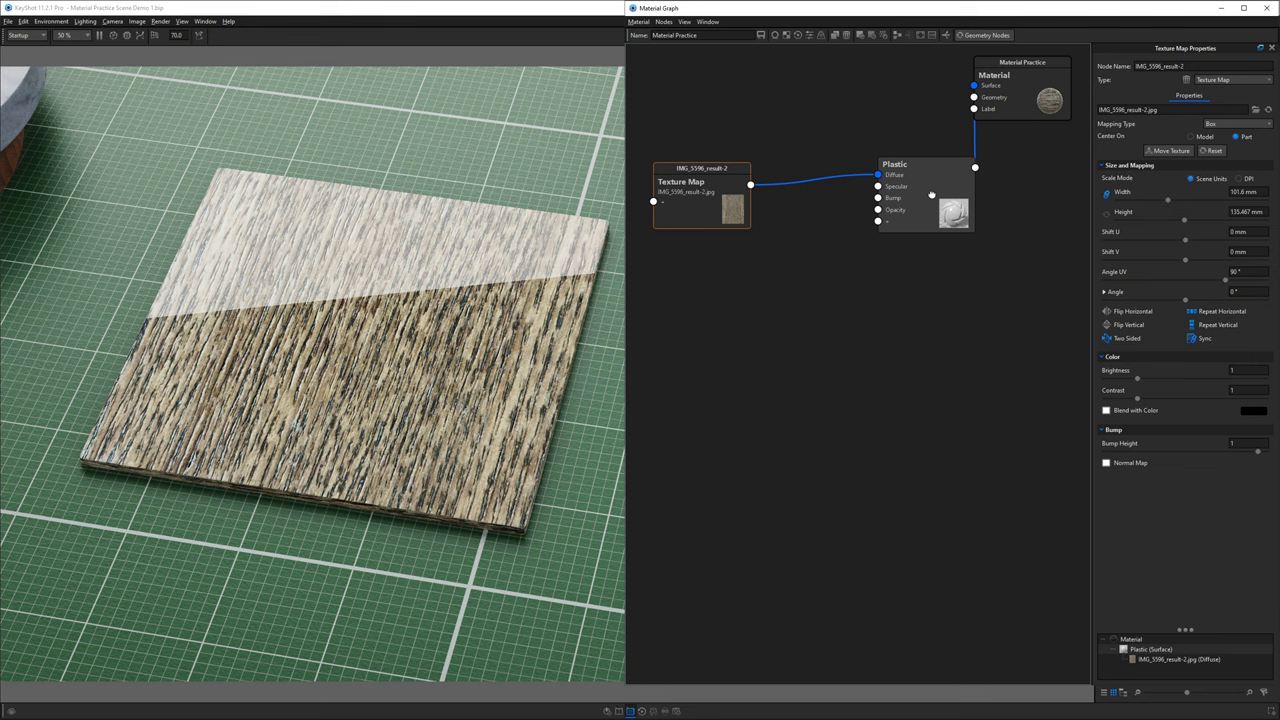
{"action": "right_click", "coordinate": [806, 179]}
{"action": "mouse_move", "coordinate": [828, 213]}
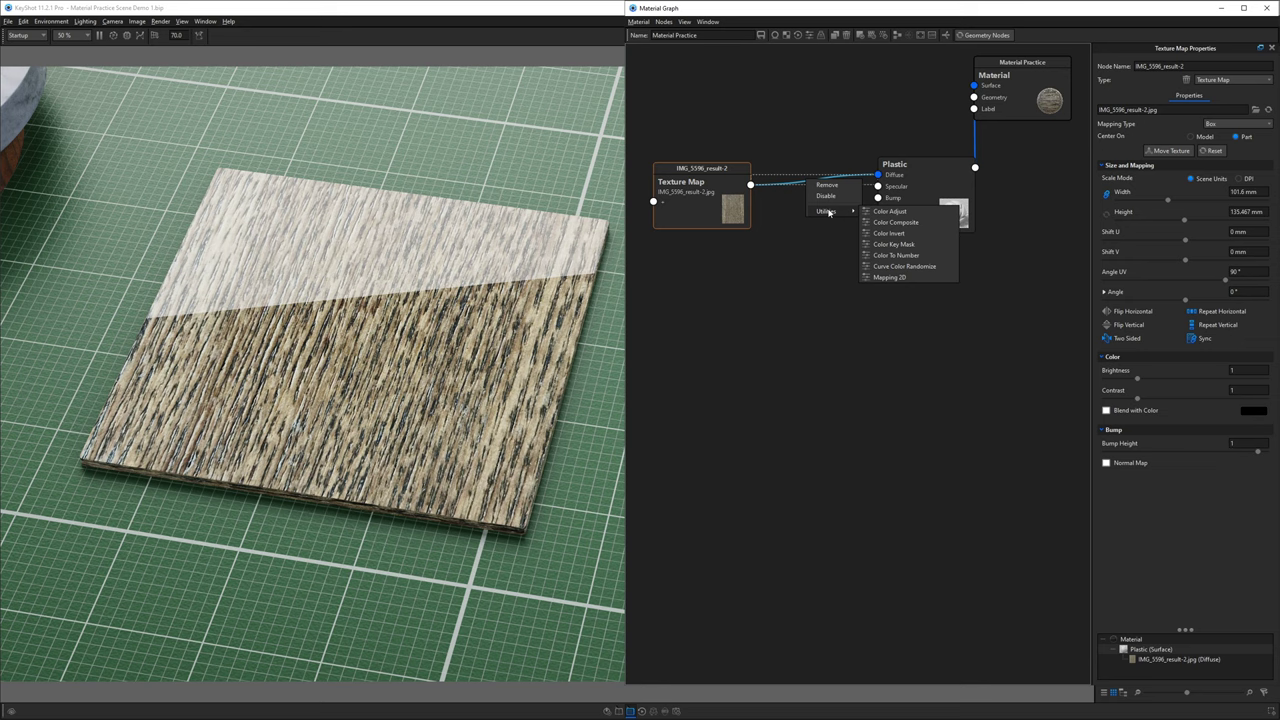
{"action": "left_click", "coordinate": [889, 211]}
{"action": "left_click_drag", "start_coordinate": [853, 195], "coordinate": [806, 102]}
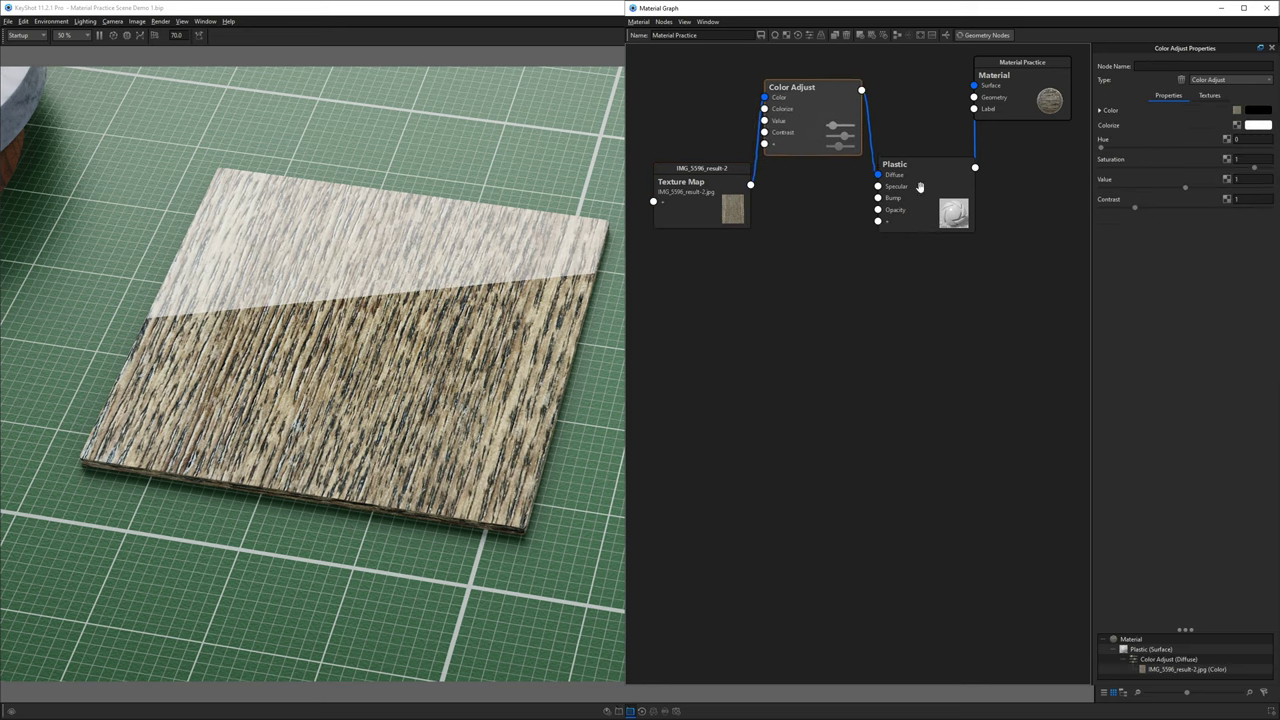
{"action": "left_click_drag", "start_coordinate": [927, 186], "coordinate": [932, 178]}
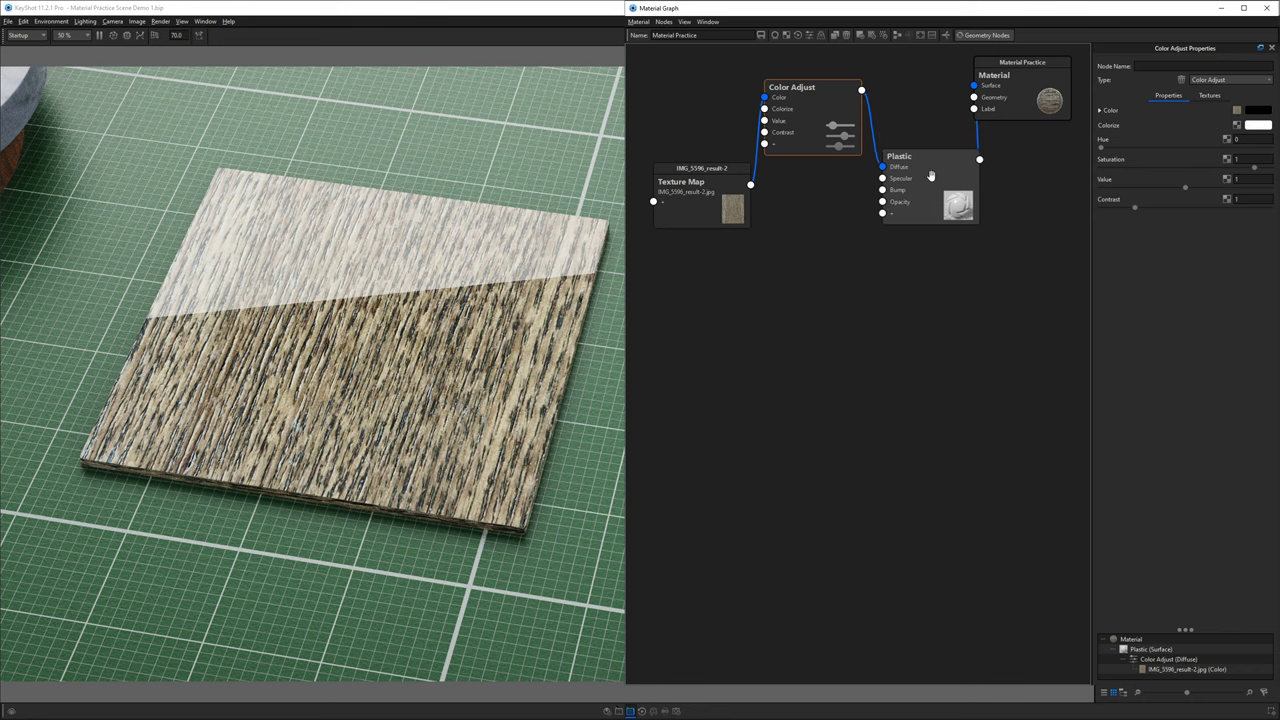
{"action": "left_click", "coordinate": [824, 117]}
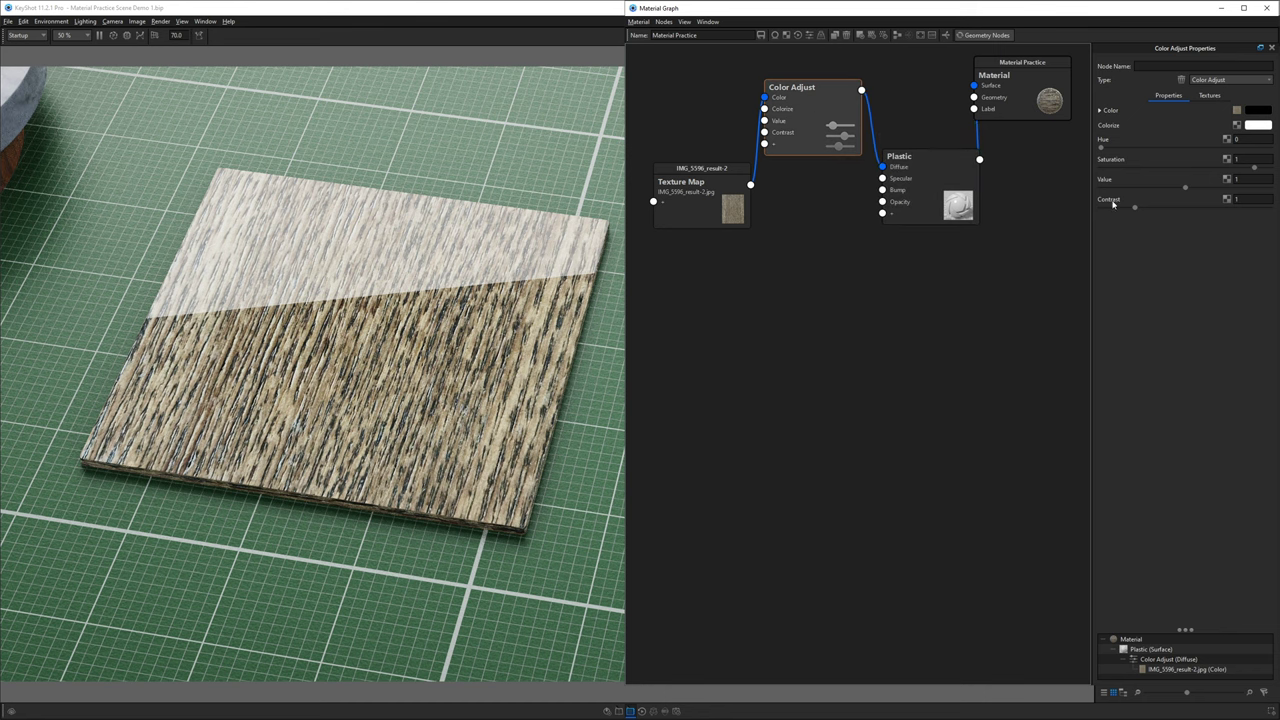
Lower the Color Adjust node's Value to 0.698 and set its Colorize color to a pale warm beige
{"action": "left_click_drag", "start_coordinate": [1189, 190], "coordinate": [1159, 187]}
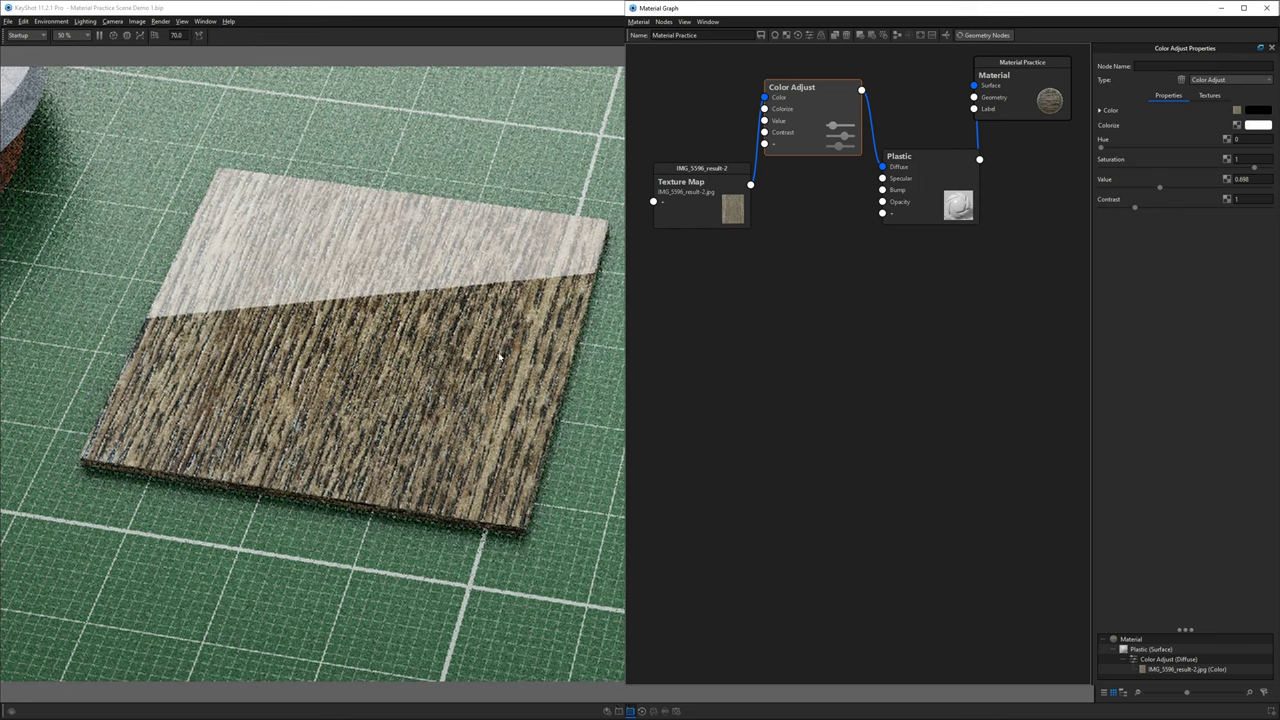
{"action": "left_click", "coordinate": [1256, 128]}
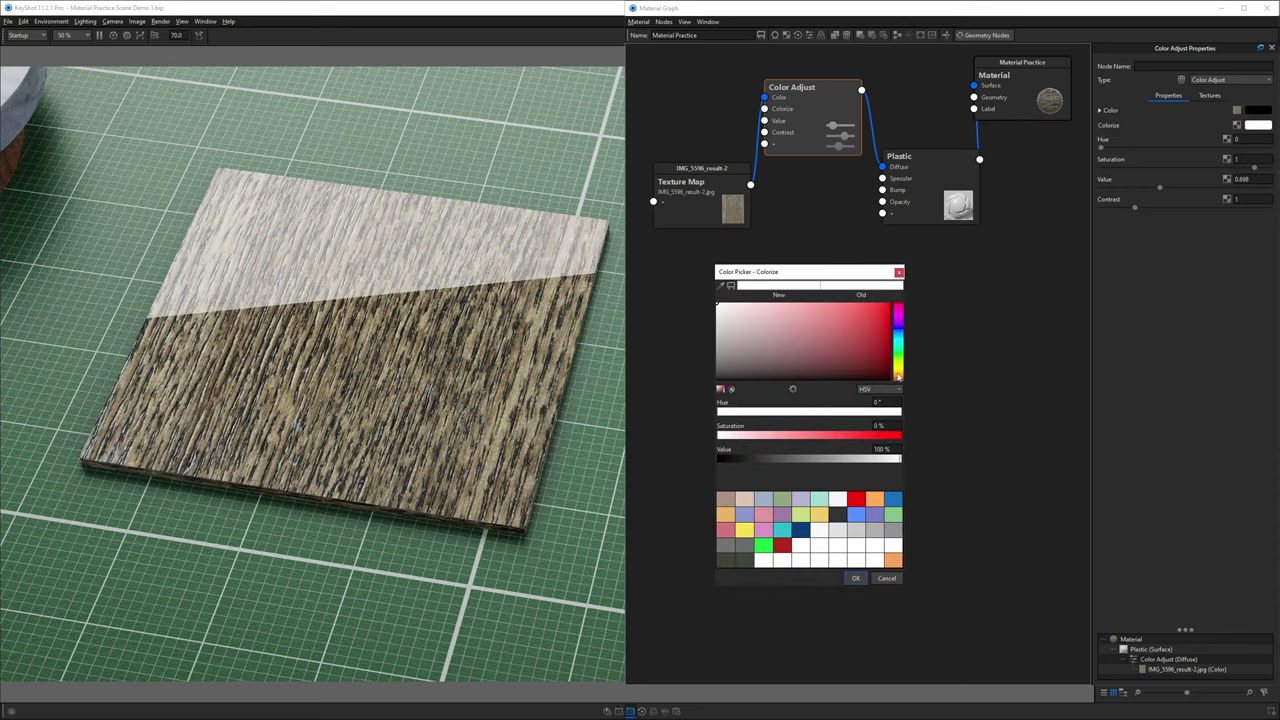
{"action": "left_click_drag", "start_coordinate": [898, 376], "coordinate": [898, 372]}
{"action": "left_click", "coordinate": [784, 350]}
{"action": "left_click_drag", "start_coordinate": [784, 350], "coordinate": [765, 323]}
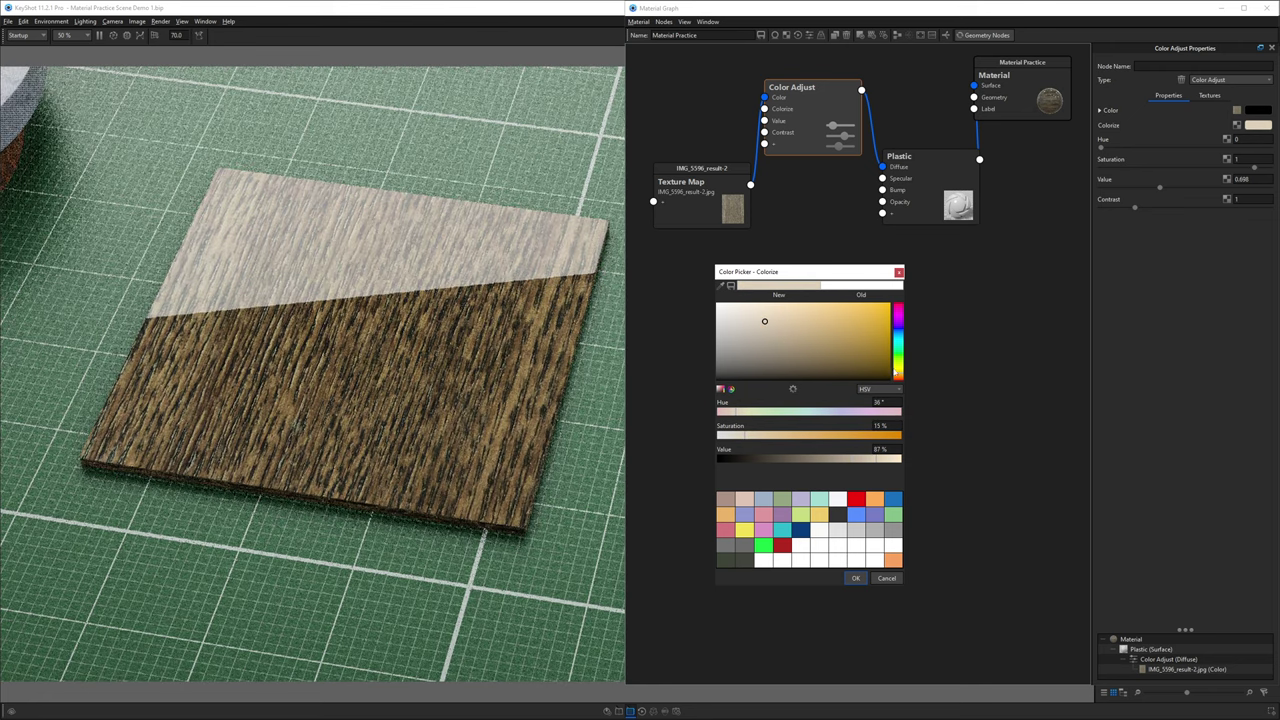
{"action": "key", "text": "Return"}
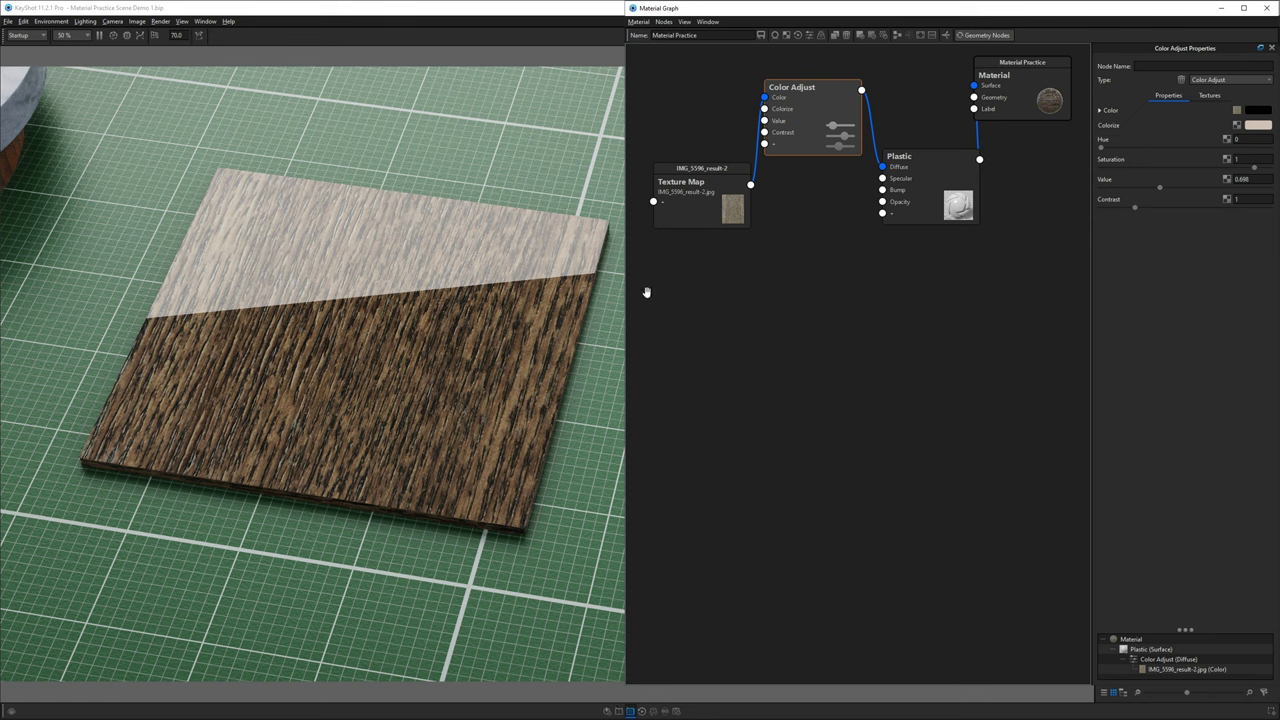
Disable the link from the Color Adjust node to the Plastic node's Diffuse input
{"action": "left_click_drag", "start_coordinate": [905, 190], "coordinate": [935, 197]}
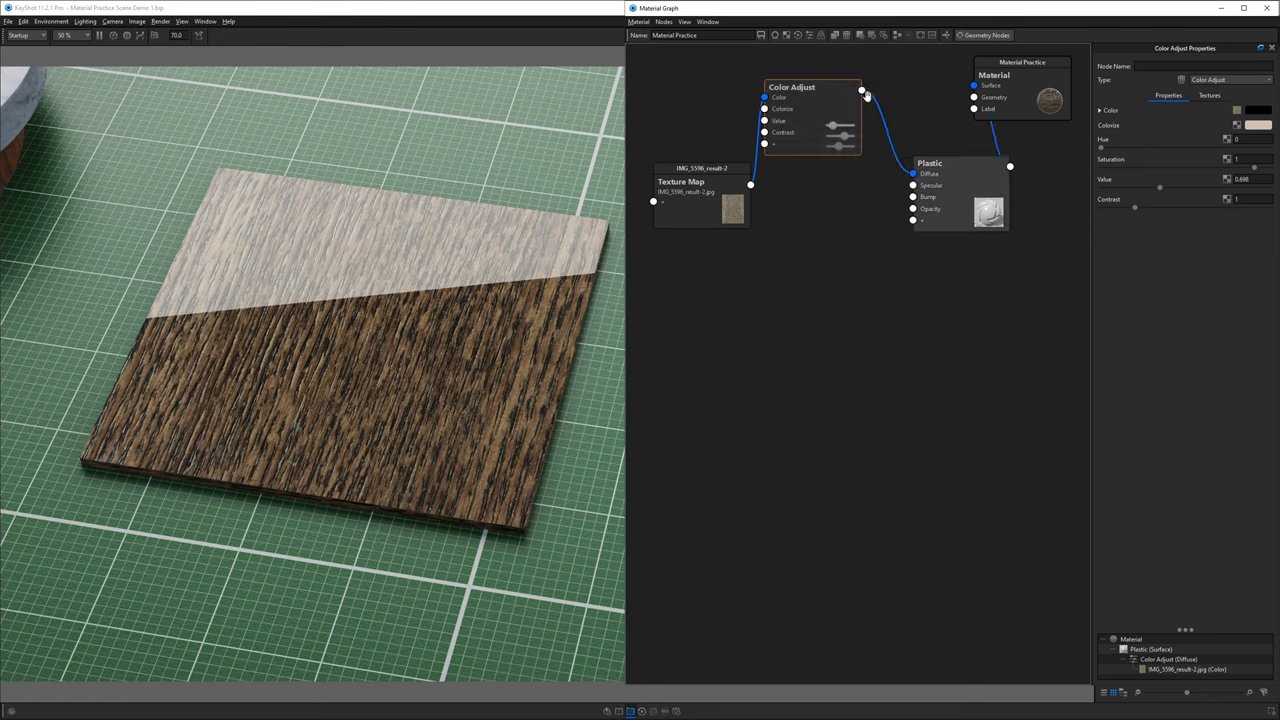
{"action": "left_click", "coordinate": [880, 117]}
{"action": "right_click", "coordinate": [881, 119]}
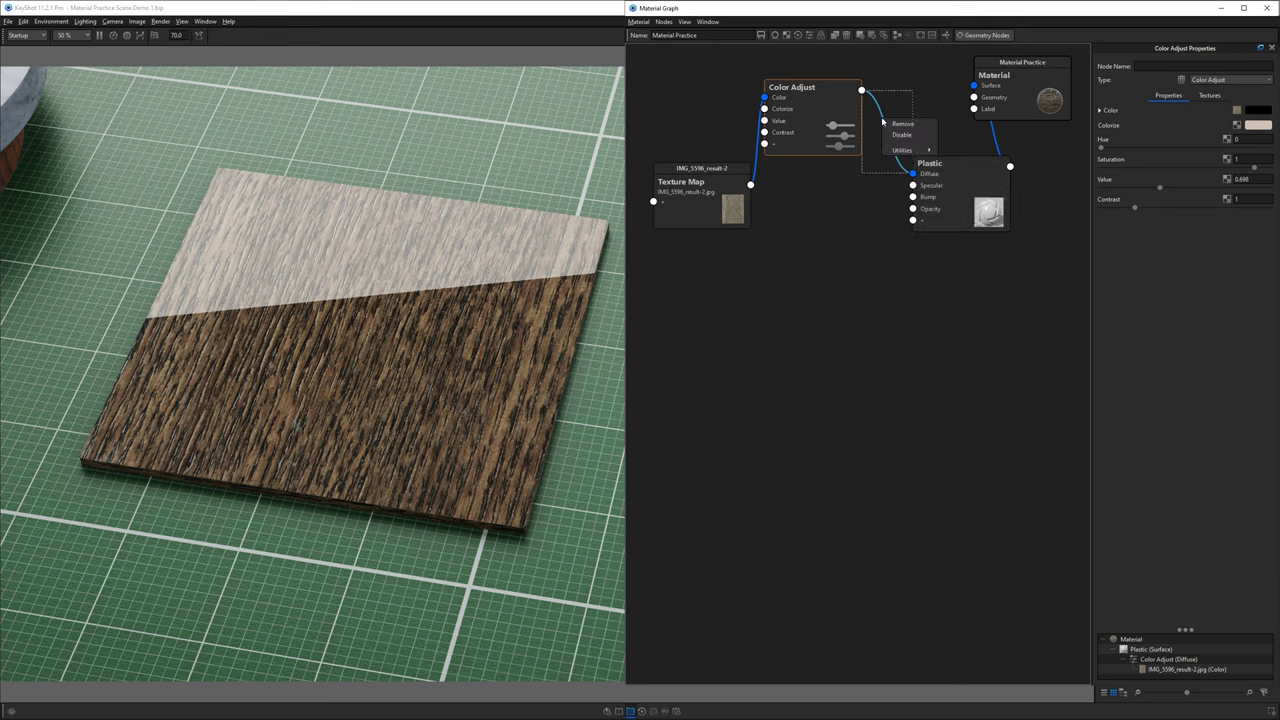
{"action": "left_click", "coordinate": [901, 134]}
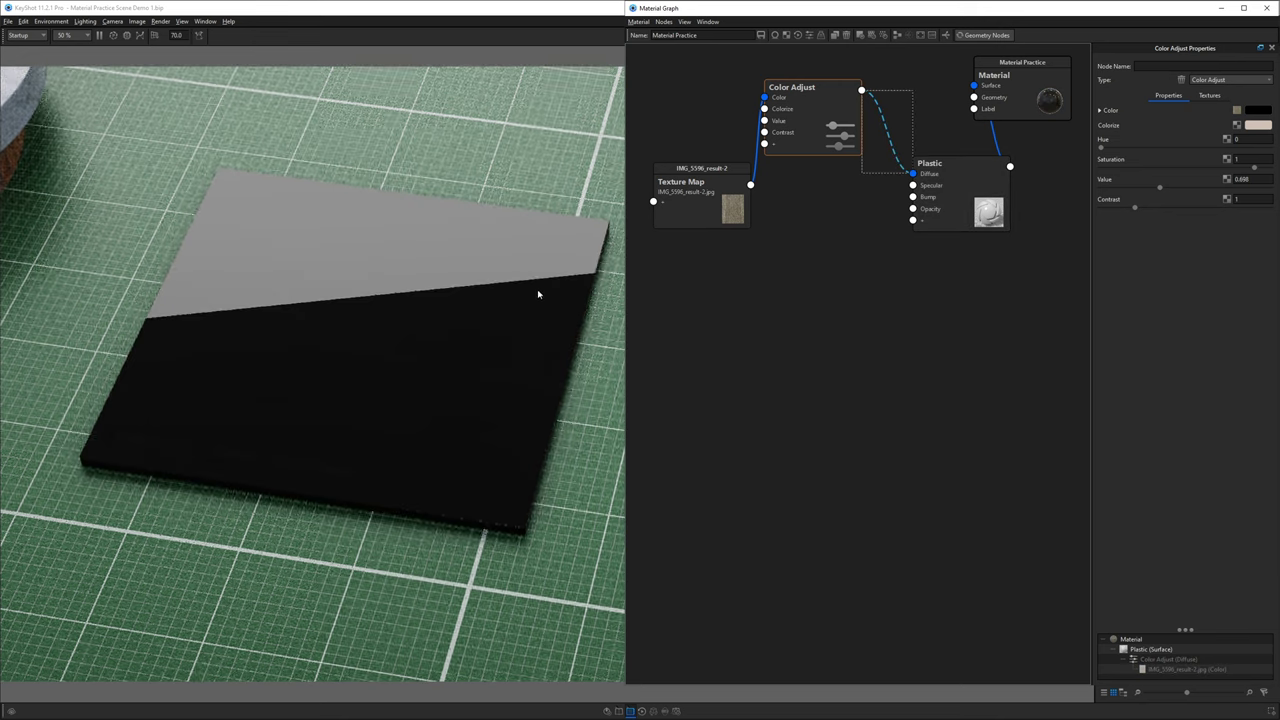
Connect the texture map to the Plastic node's Specular input and insert a Color To Number utility on that link
{"action": "left_click_drag", "start_coordinate": [743, 188], "coordinate": [914, 188]}
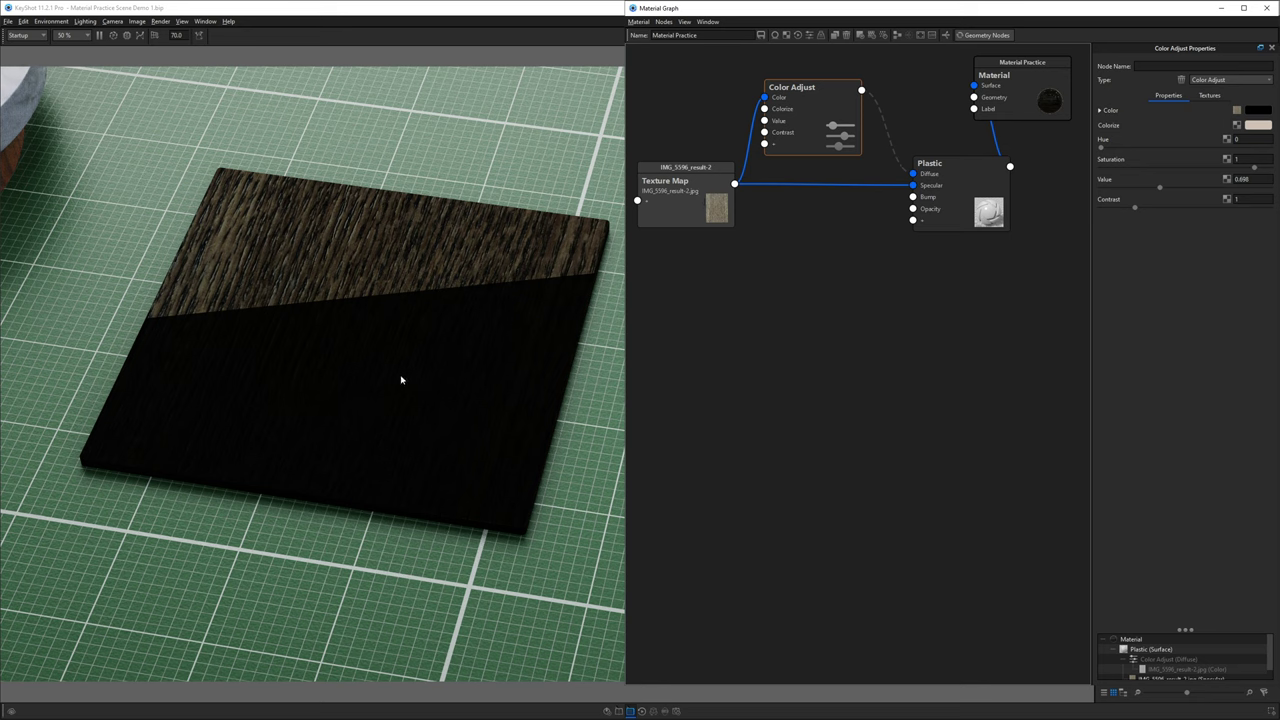
{"action": "left_click", "coordinate": [795, 184]}
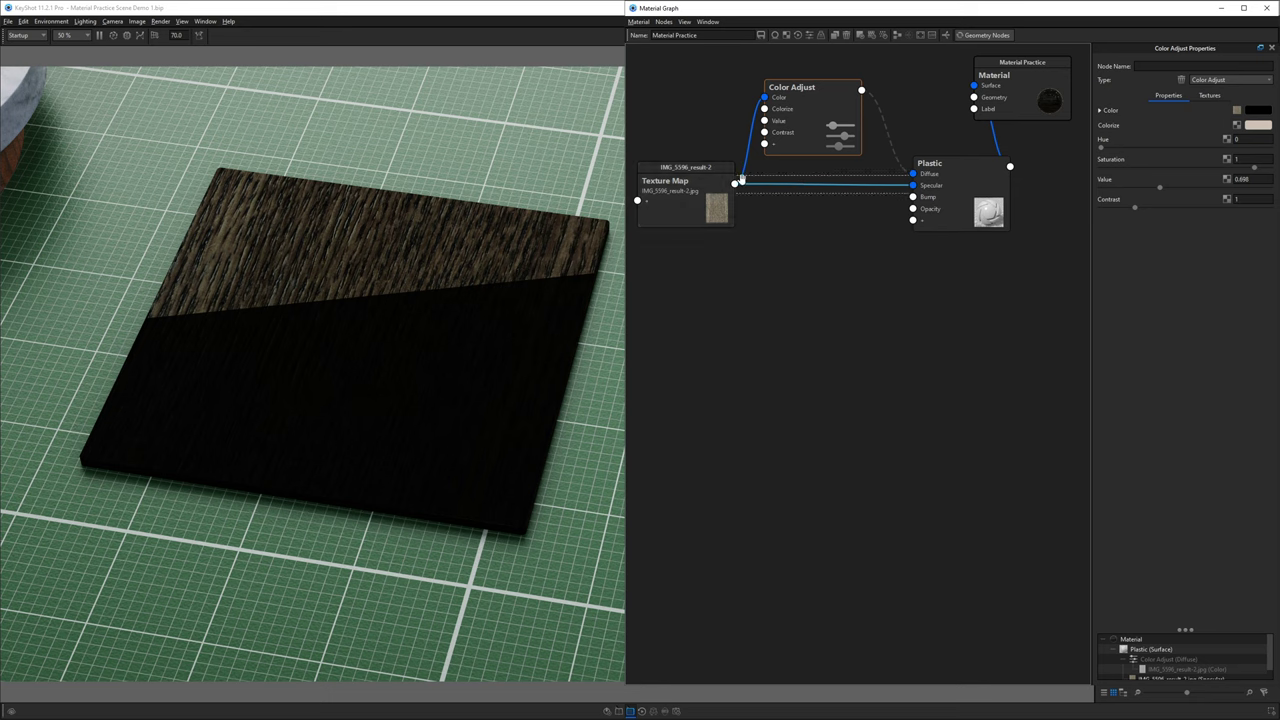
{"action": "right_click", "coordinate": [794, 184]}
{"action": "mouse_move", "coordinate": [818, 214]}
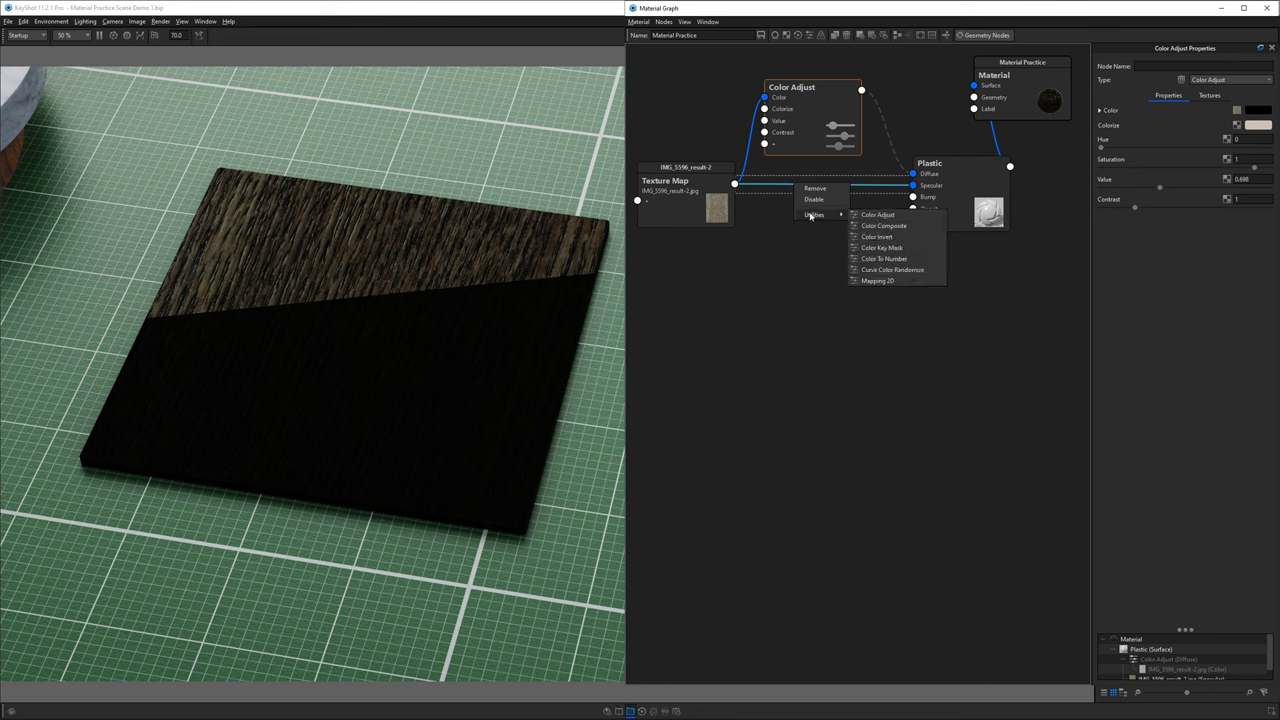
{"action": "left_click", "coordinate": [884, 258]}
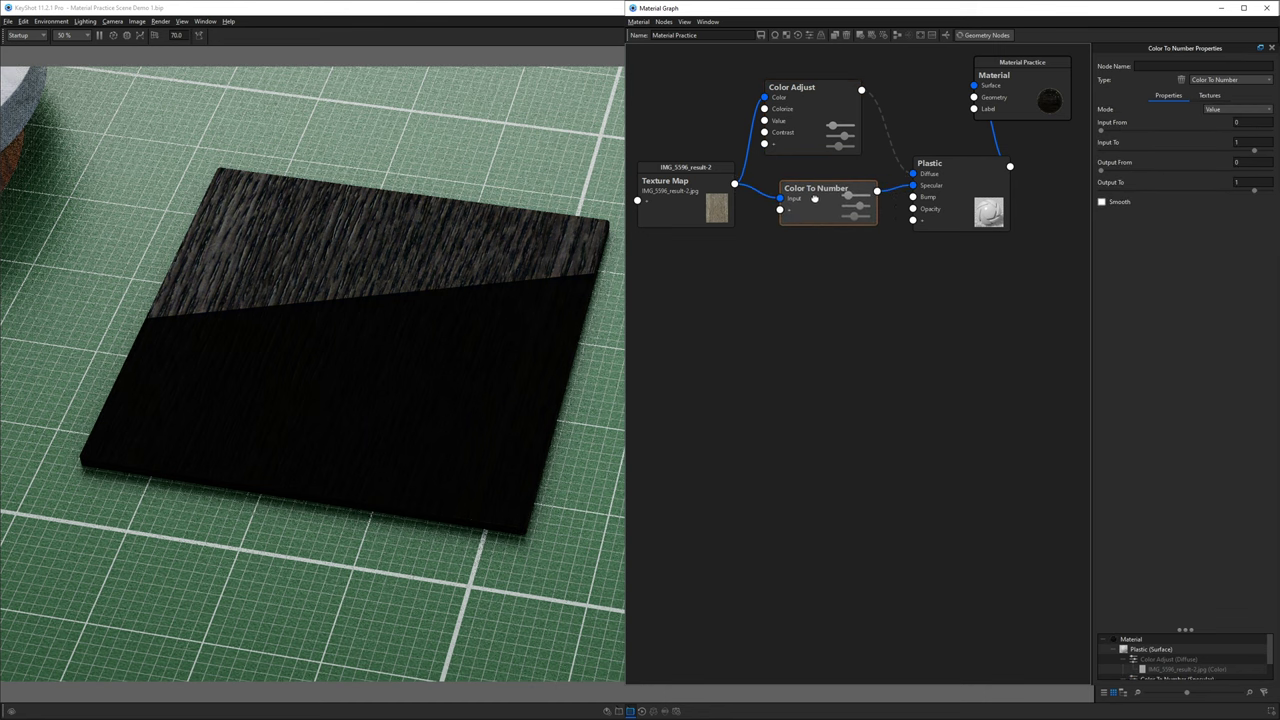
{"action": "left_click_drag", "start_coordinate": [817, 200], "coordinate": [799, 201]}
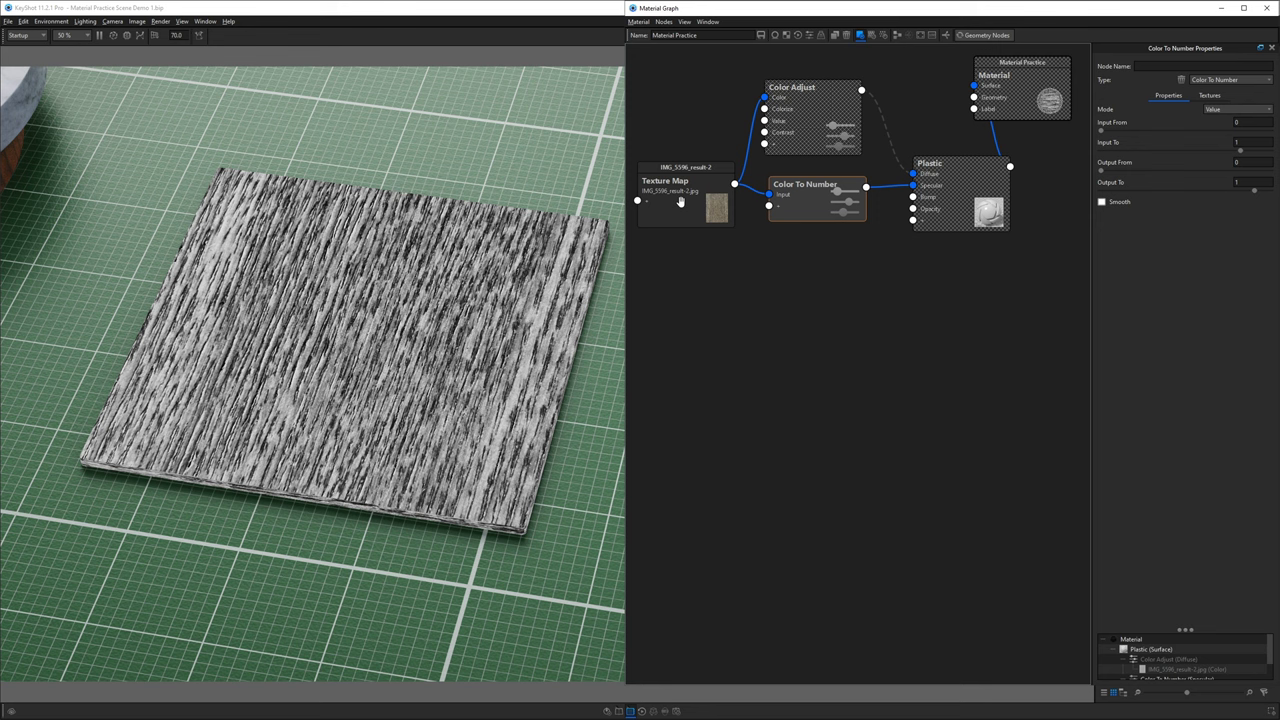
{"action": "left_click", "coordinate": [1250, 122]}
{"action": "left_click", "coordinate": [1251, 183]}
{"action": "left_click", "coordinate": [1110, 125]}
{"action": "key", "text": "Tab"}
{"action": "key", "text": "Tab"}
{"action": "left_click", "coordinate": [808, 193]}
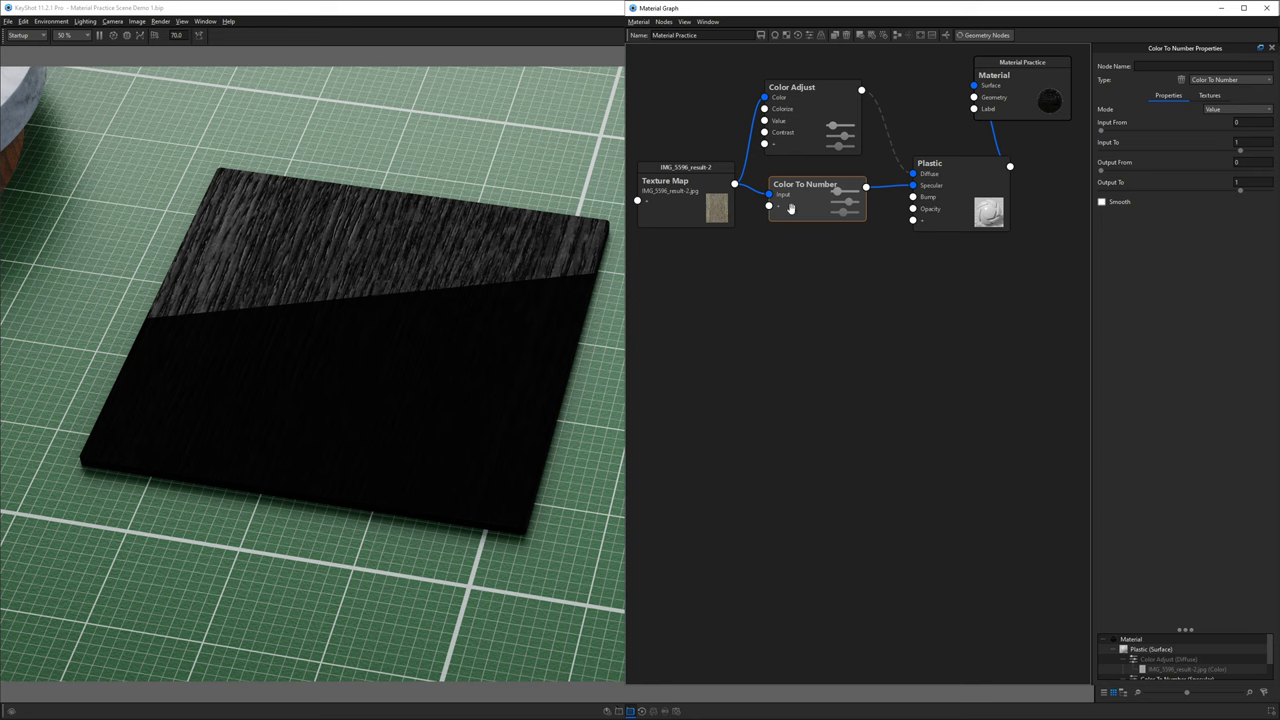
Preview the Color To Number node on the tile and set its Output From to 0.654 and Output To to 1.456
{"action": "key", "text": "c"}
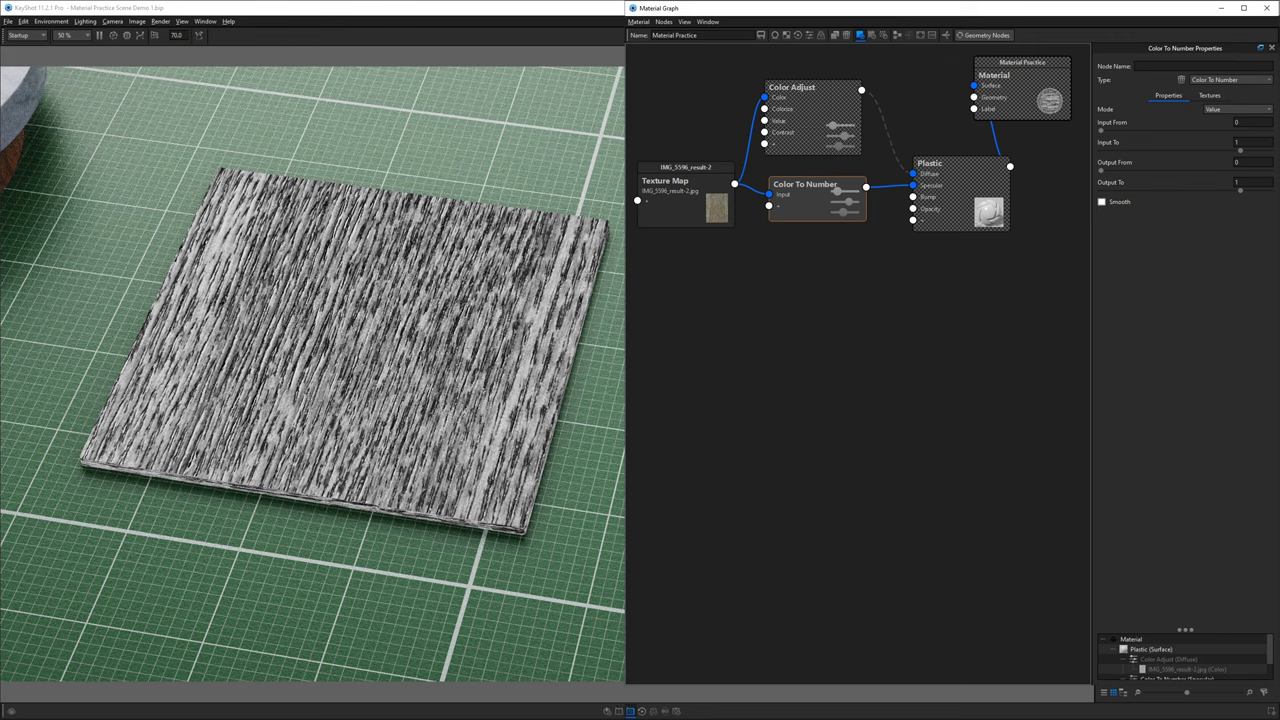
{"action": "left_click", "coordinate": [1238, 162]}
{"action": "left_click_drag", "start_coordinate": [1102, 172], "coordinate": [1163, 173]}
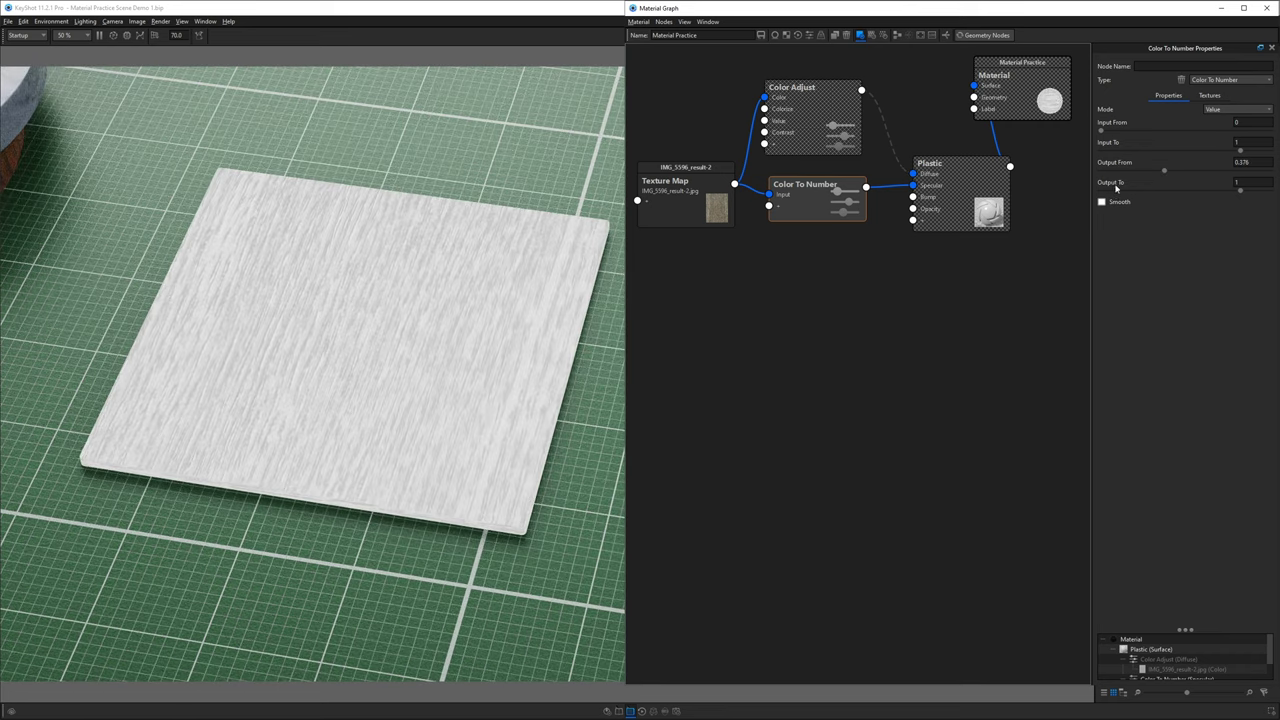
{"action": "left_click_drag", "start_coordinate": [1240, 191], "coordinate": [1264, 191]}
{"action": "left_click", "coordinate": [1243, 182]}
{"action": "type", "text": "2"}
{"action": "left_click_drag", "start_coordinate": [1164, 170], "coordinate": [1211, 170]}
{"action": "key", "text": "c"}
{"action": "key", "text": "c"}
{"action": "left_click_drag", "start_coordinate": [1185, 190], "coordinate": [1162, 191]}
{"action": "left_click_drag", "start_coordinate": [800, 205], "coordinate": [798, 204]}
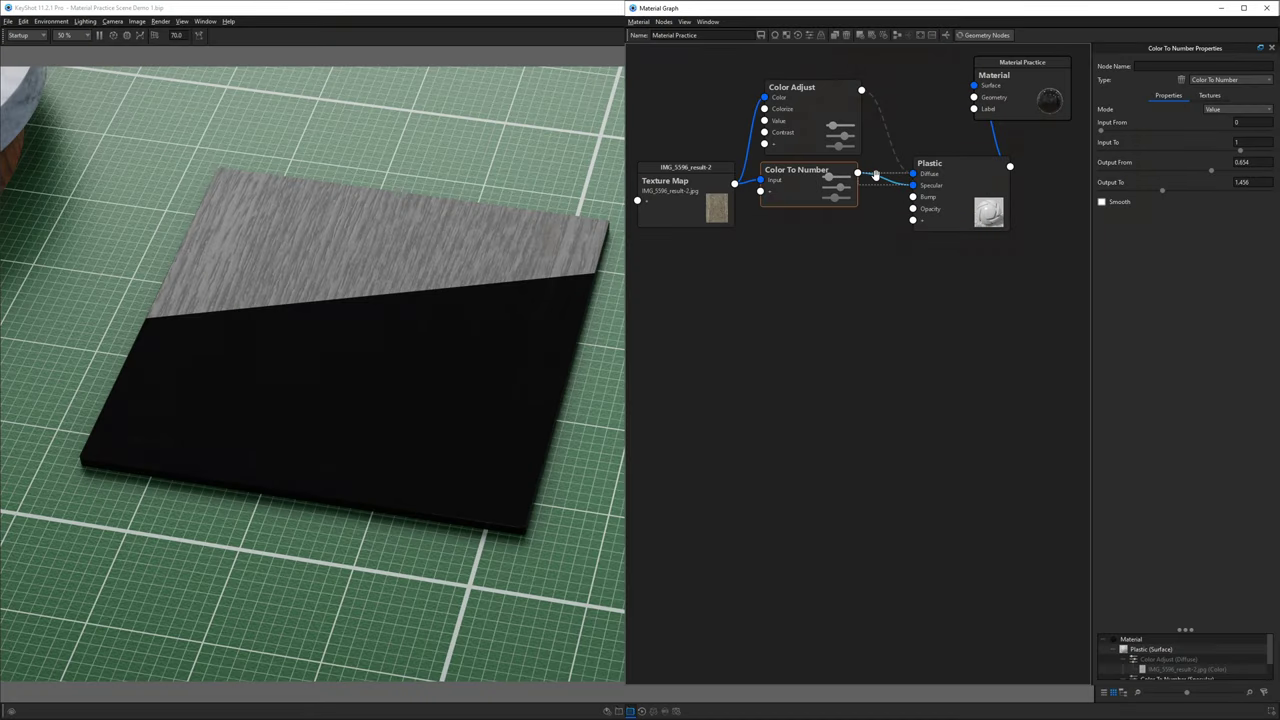
Disable the link from the Color To Number node to the Plastic node's Specular input
{"action": "right_click", "coordinate": [876, 174]}
{"action": "left_click", "coordinate": [886, 196]}
Connect the texture map to the Plastic node's Roughness input and insert a Color To Number utility on that link
{"action": "left_click_drag", "start_coordinate": [735, 187], "coordinate": [960, 190]}
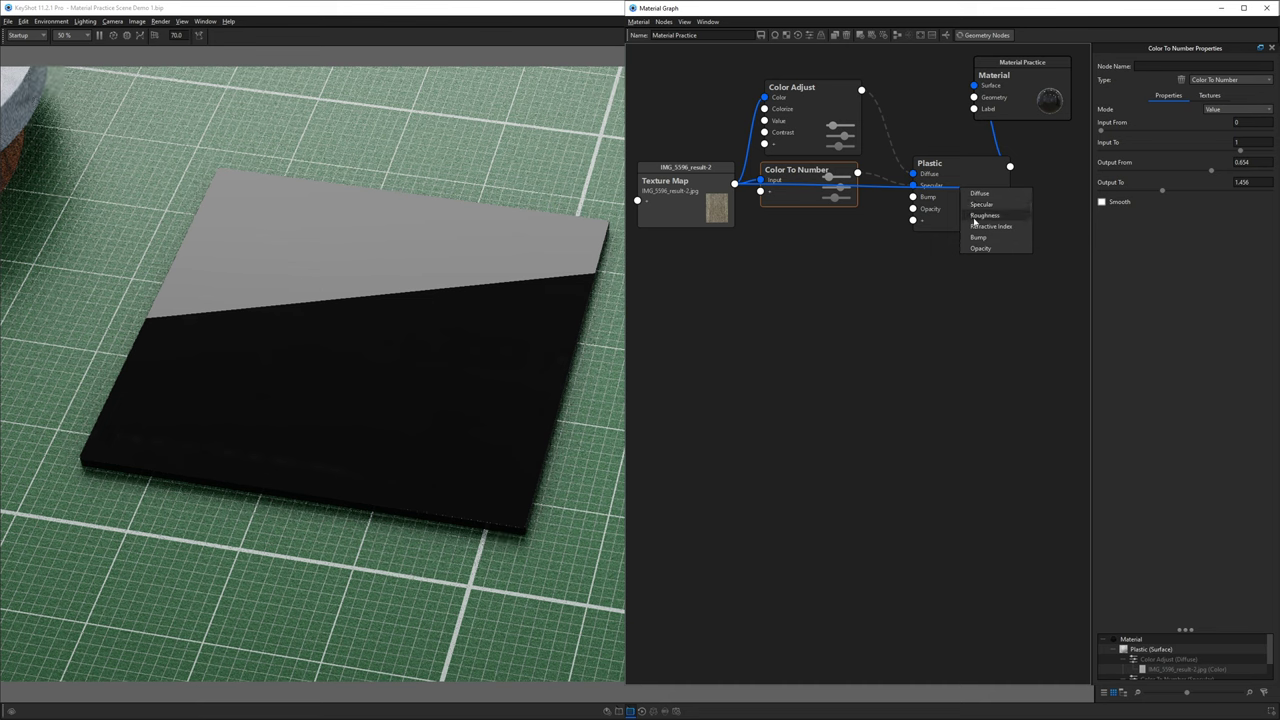
{"action": "left_click", "coordinate": [975, 216]}
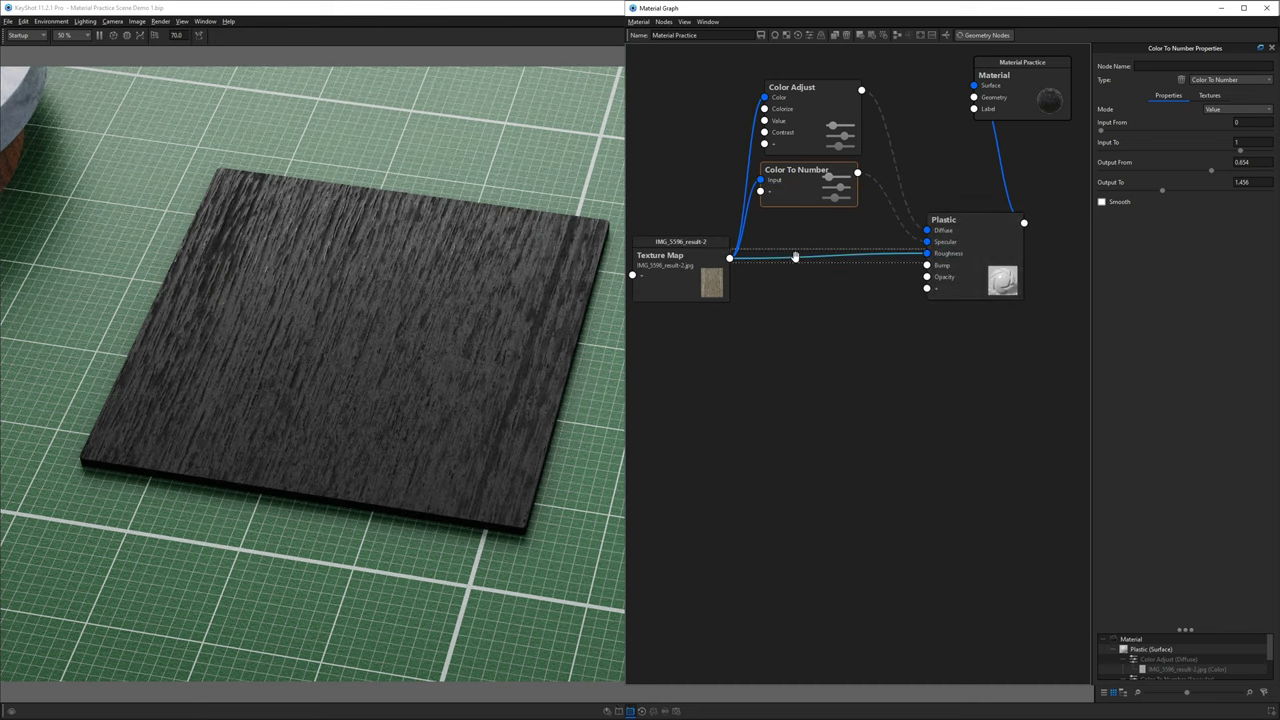
{"action": "right_click", "coordinate": [795, 257]}
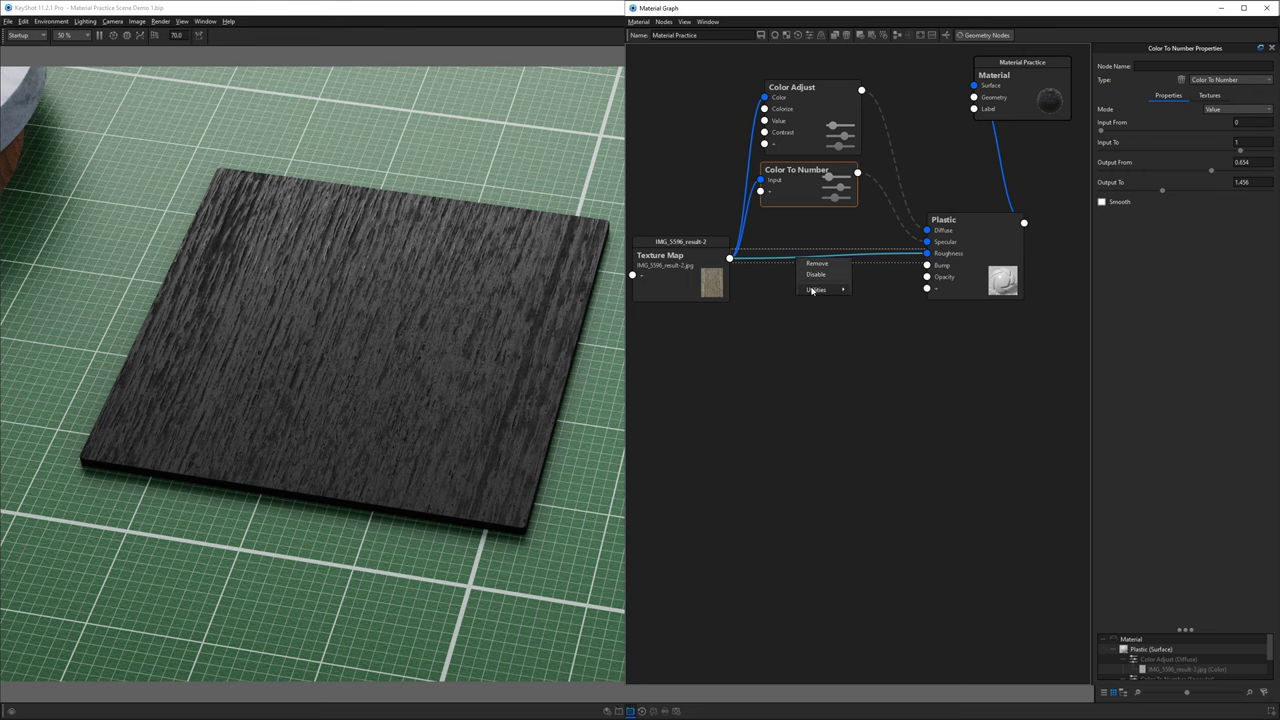
{"action": "mouse_move", "coordinate": [830, 289]}
{"action": "left_click", "coordinate": [897, 334]}
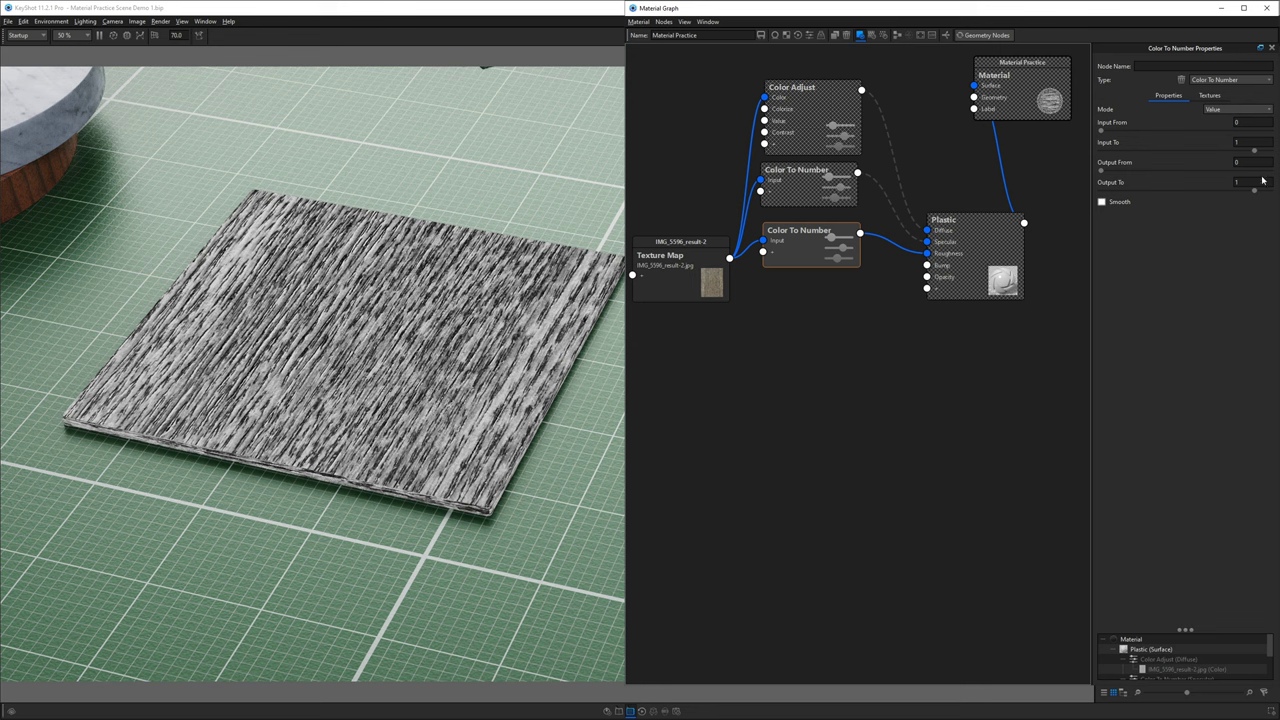
Examine the reflections and grain in the wood table reference photo IMG_5598_result.jpg up close in ImageGlass, and return to the material graph
{"action": "left_click_drag", "start_coordinate": [1250, 182], "coordinate": [1143, 219]}
{"action": "key", "text": "shift+Tab"}
{"action": "scroll", "coordinate": [375, 345], "scroll_direction": "up", "scroll_amount": 2}
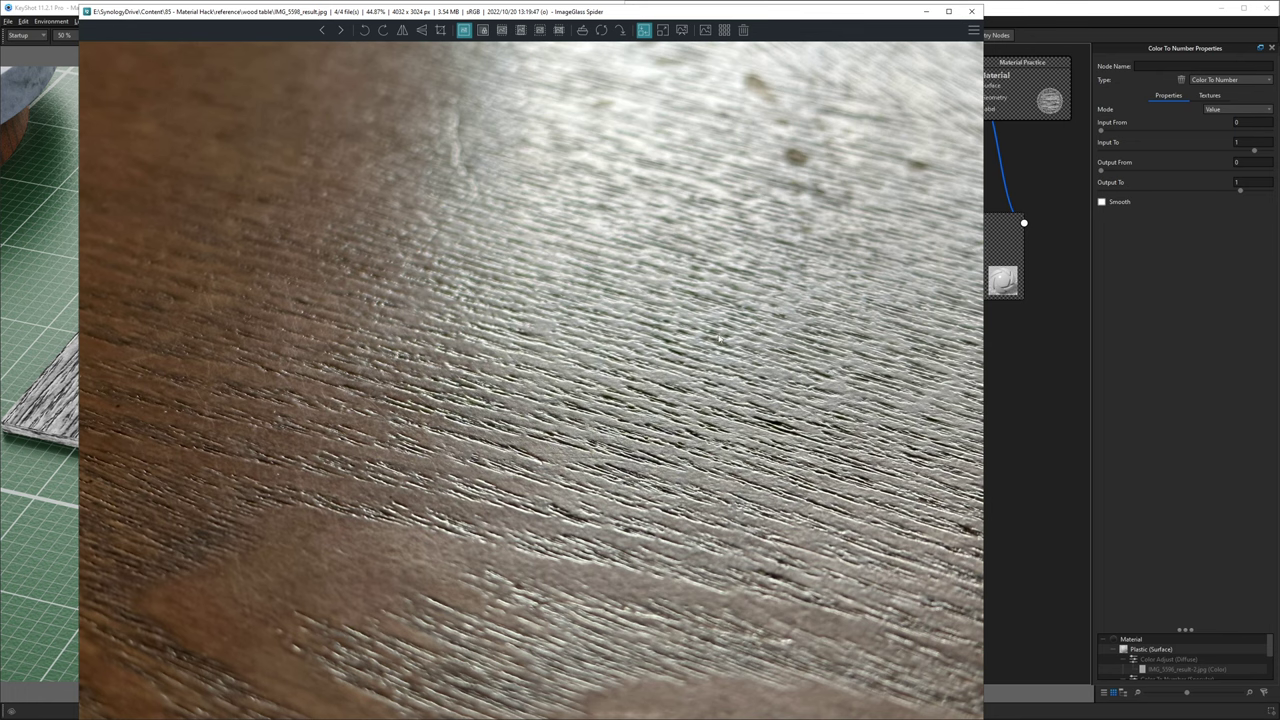
{"action": "left_click", "coordinate": [925, 11]}
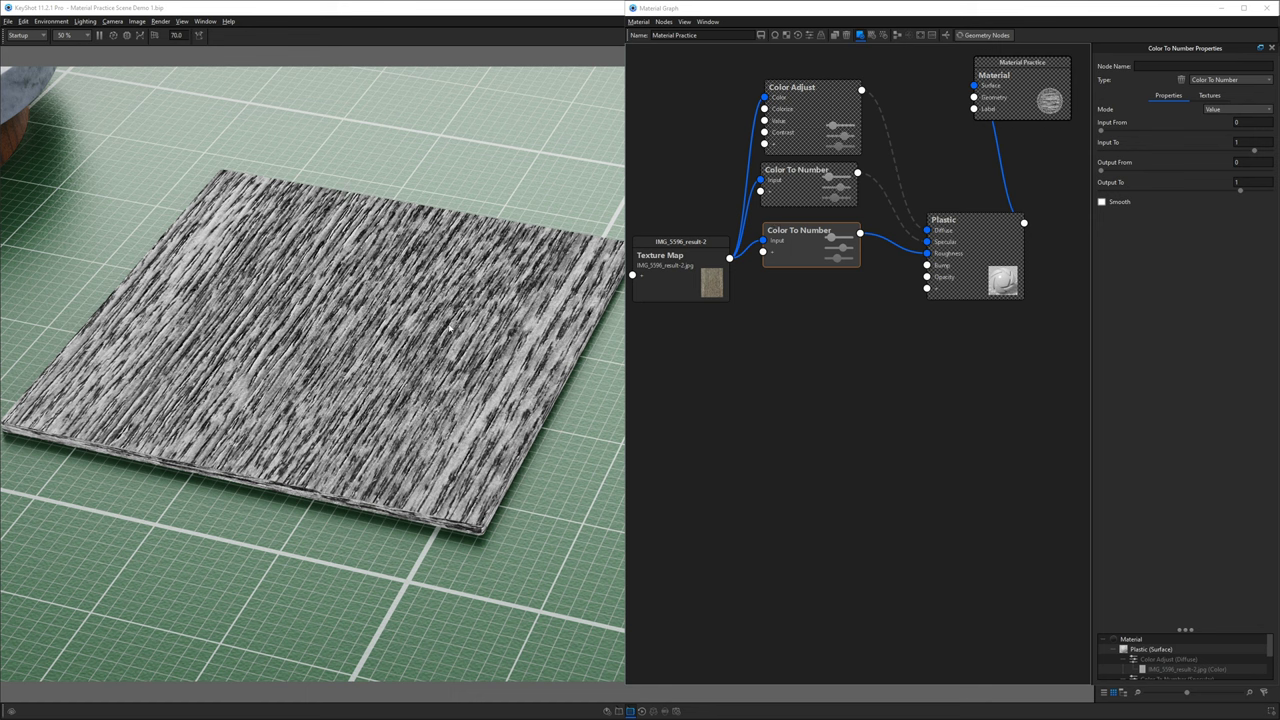
Invert the roughness Color To Number node by setting Output From to 1 and Output To to 0
{"action": "left_click", "coordinate": [786, 256]}
{"action": "left_click", "coordinate": [1243, 162]}
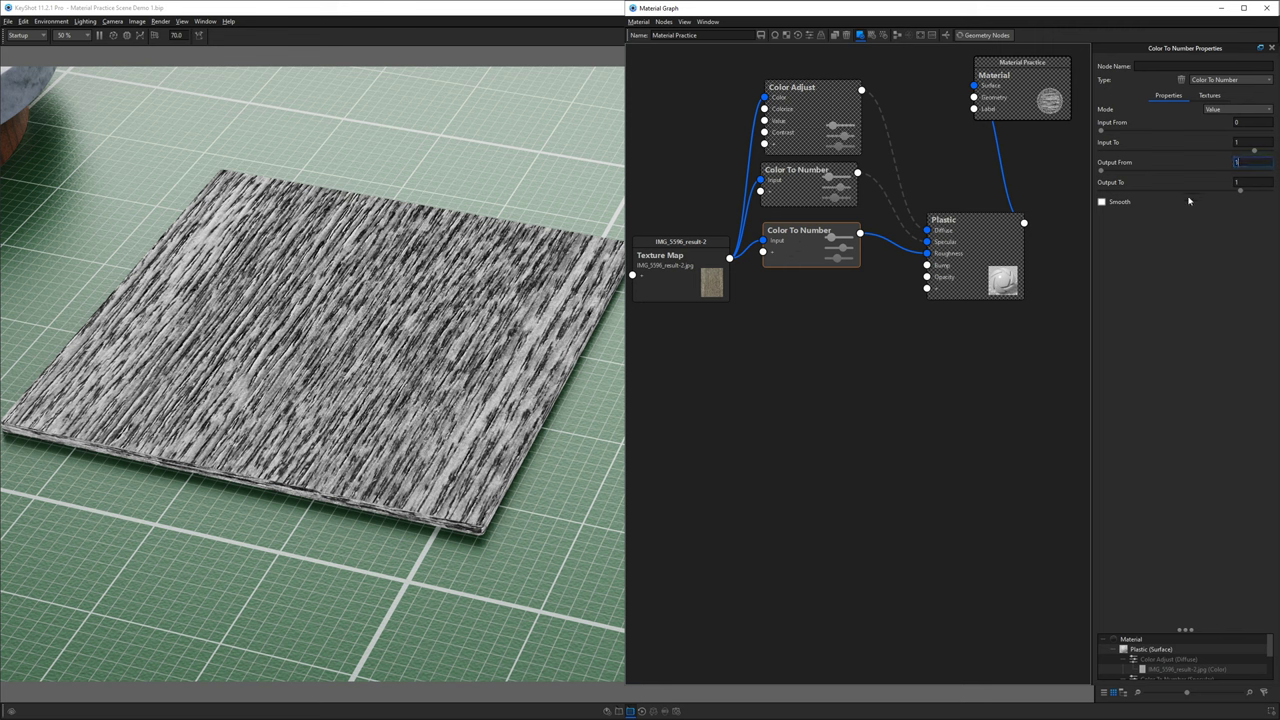
{"action": "type", "text": "1"}
{"action": "key", "text": "Tab"}
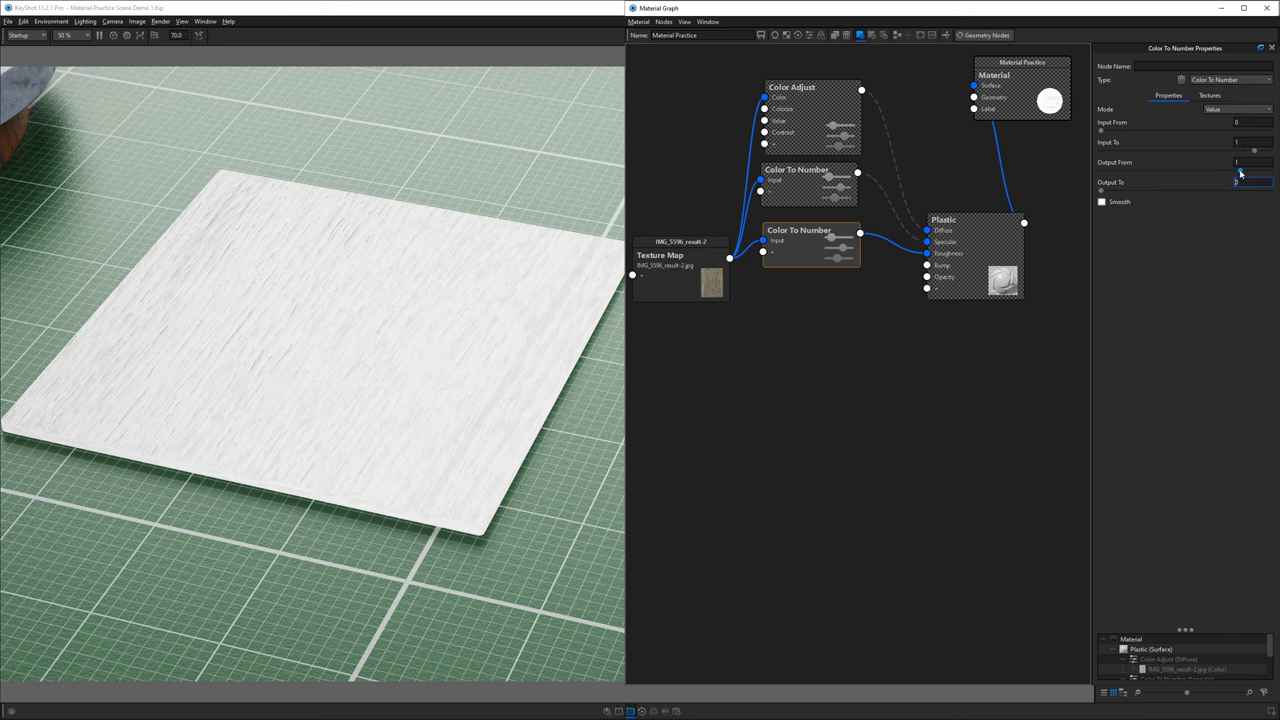
Lower the roughness node's Input To to 0.12 and Output From to 0.24, and exit the node preview
{"action": "left_click_drag", "start_coordinate": [1255, 151], "coordinate": [1199, 153]}
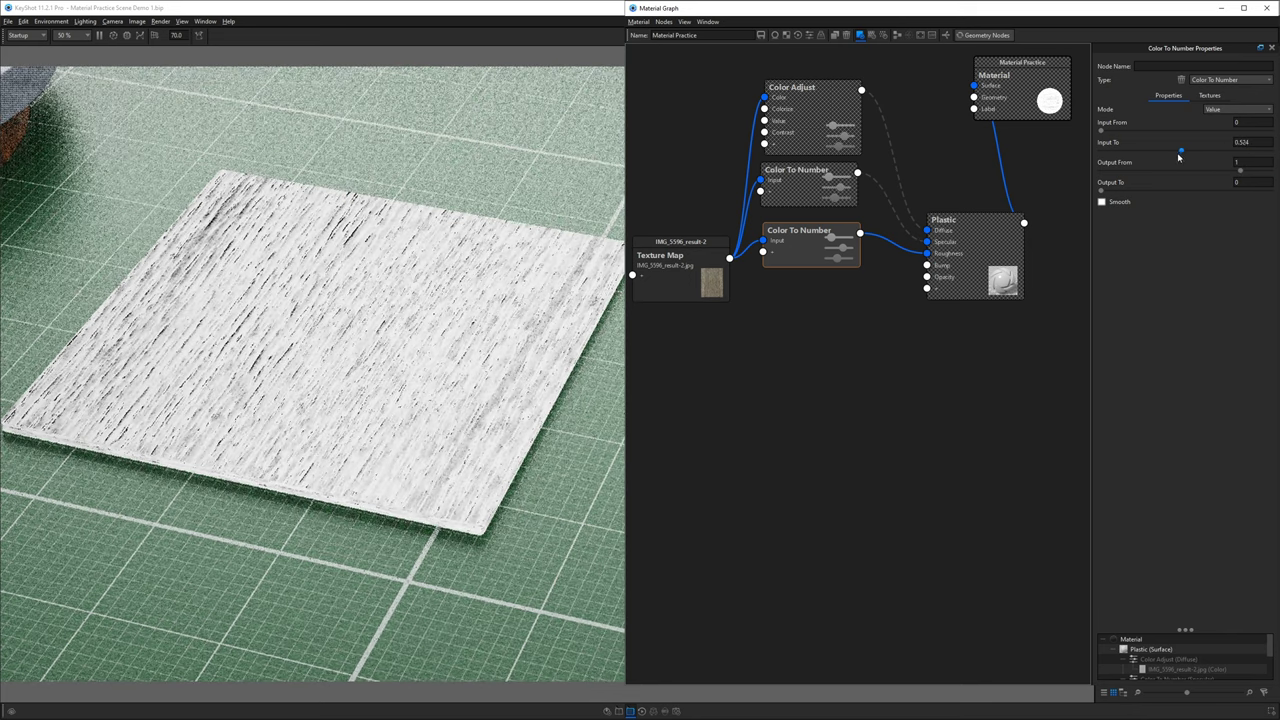
{"action": "left_click_drag", "start_coordinate": [1175, 157], "coordinate": [1156, 161]}
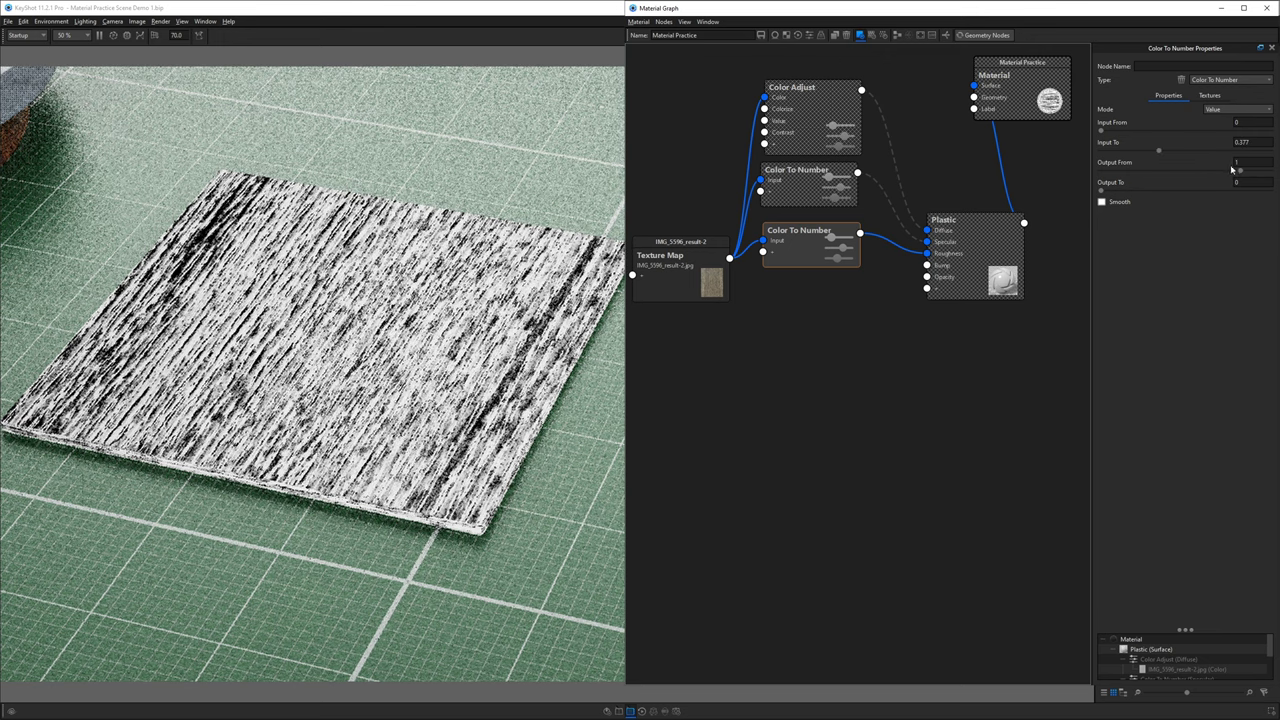
{"action": "left_click_drag", "start_coordinate": [1240, 170], "coordinate": [1119, 151]}
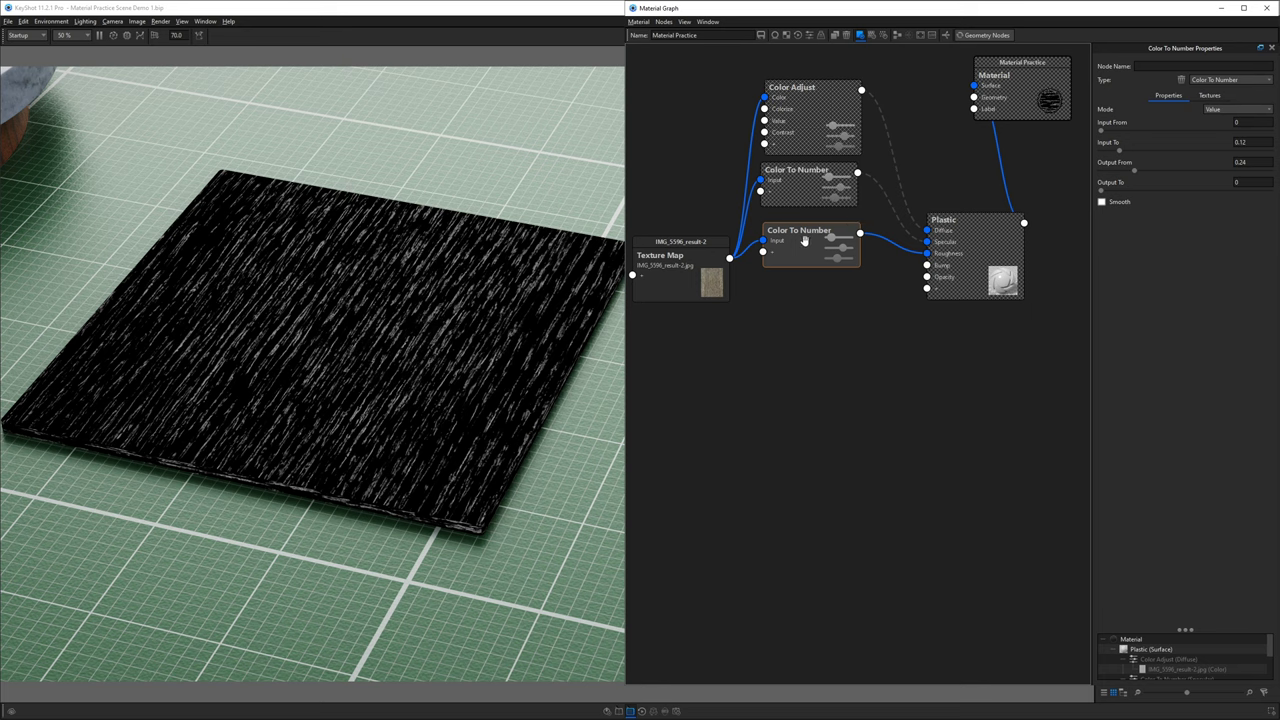
{"action": "key", "text": "c"}
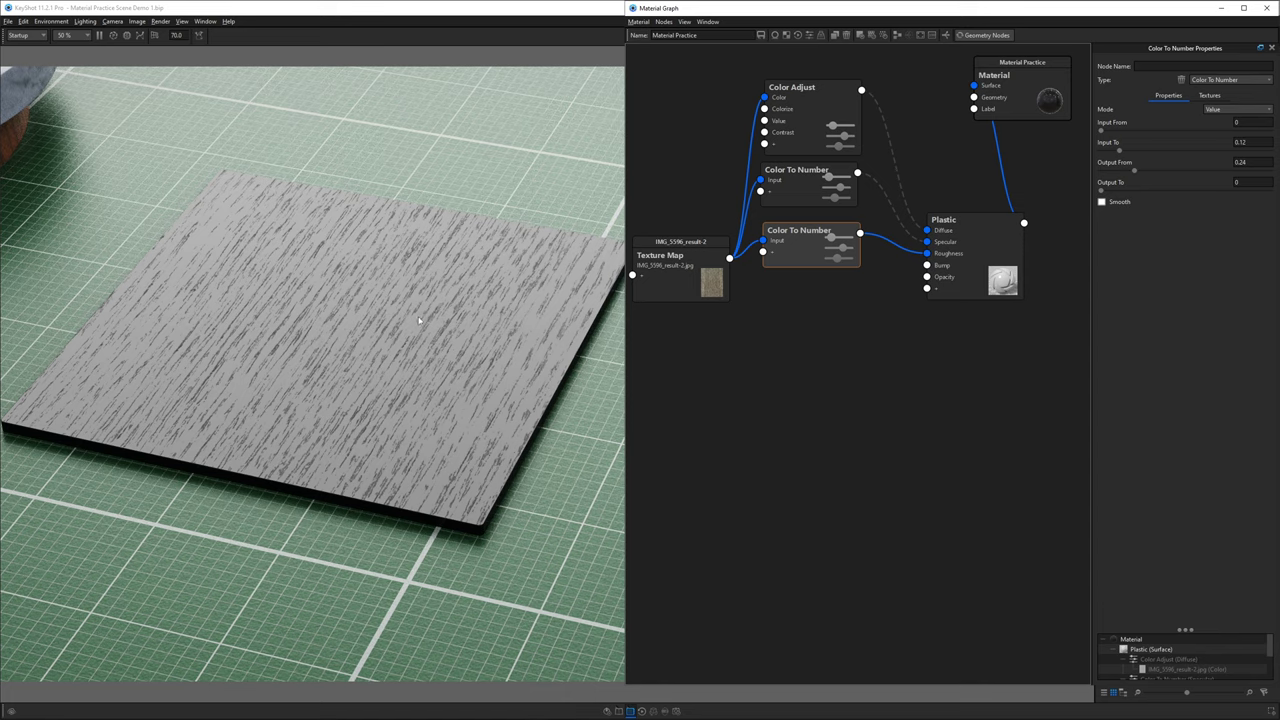
Refine the roughness Color To Number node with Output To 0.005, Output From 0.108 and Input To 0.0946
{"action": "left_click_drag", "start_coordinate": [415, 327], "coordinate": [430, 370]}
{"action": "left_click", "coordinate": [783, 247]}
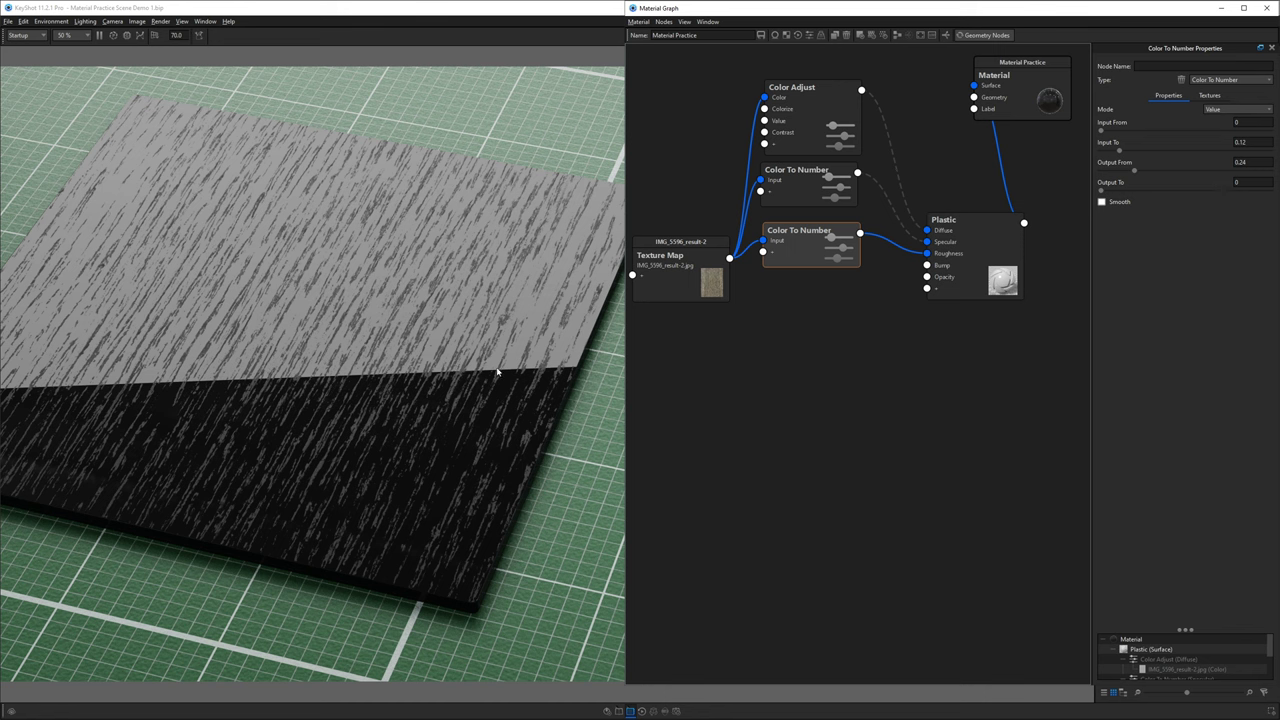
{"action": "left_click_drag", "start_coordinate": [1101, 191], "coordinate": [1103, 191]}
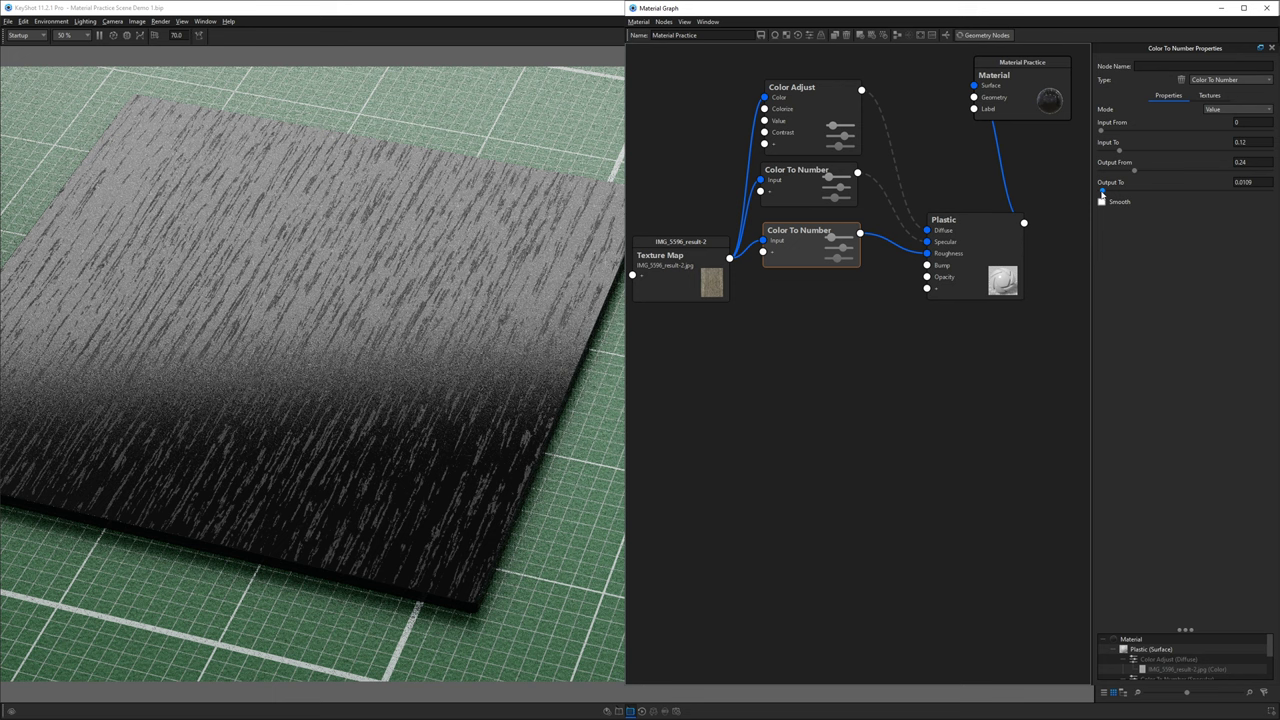
{"action": "left_click_drag", "start_coordinate": [1243, 182], "coordinate": [1263, 182]}
{"action": "type", "text": "05"}
{"action": "key", "text": "Return"}
{"action": "mouse_move", "coordinate": [1134, 170]}
{"action": "left_mouse_down"}
{"action": "mouse_move", "coordinate": [1114, 171]}
{"action": "mouse_move", "coordinate": [1131, 151]}
{"action": "mouse_move", "coordinate": [1116, 152]}
{"action": "left_mouse_up"}
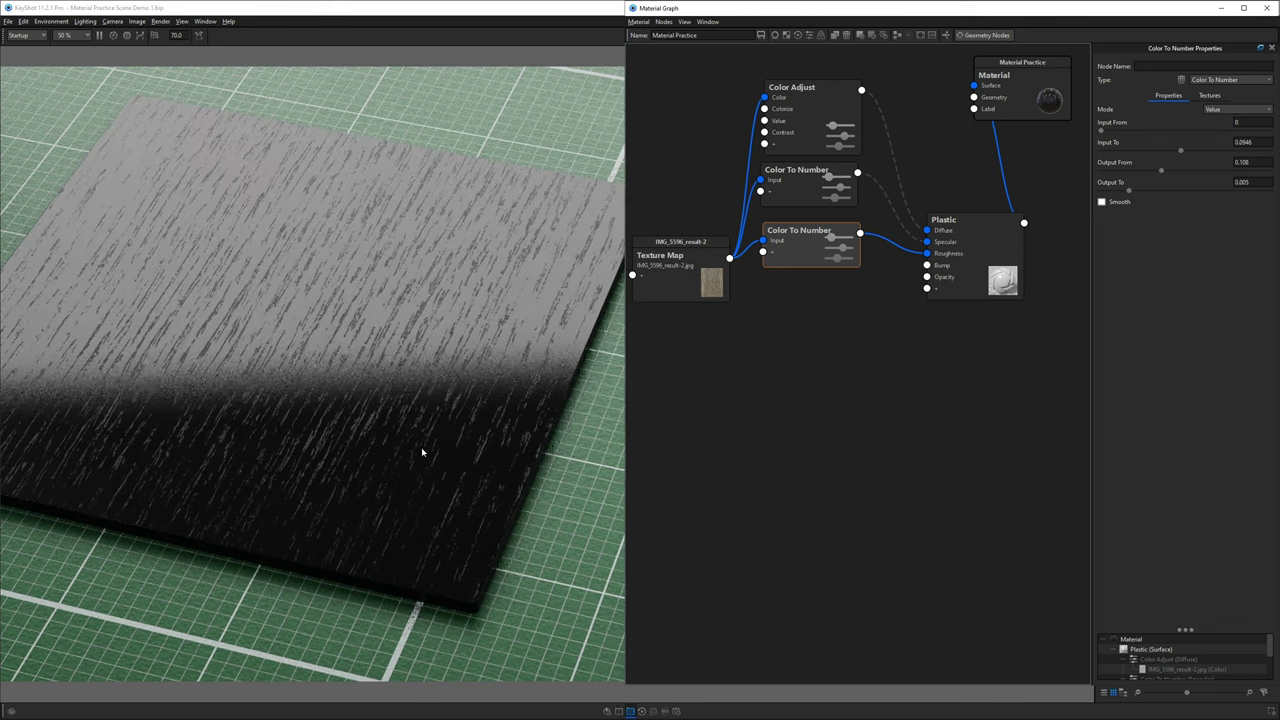
Check the tile's reflections from several angles and disable the link from the lower Color To Number node to the Plastic node's Roughness input
{"action": "scroll", "coordinate": [491, 383], "scroll_direction": "down", "scroll_amount": 4}
{"action": "scroll", "coordinate": [491, 383], "scroll_direction": "up", "scroll_amount": 3}
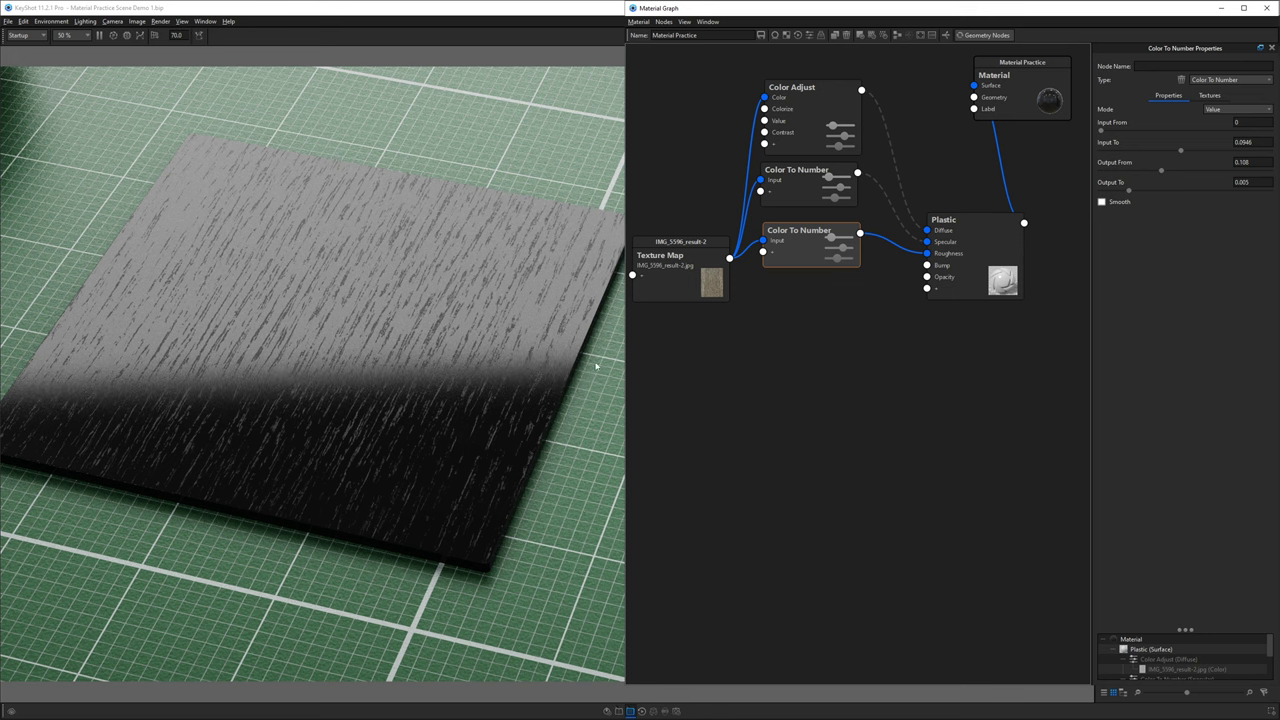
{"action": "left_click_drag", "start_coordinate": [430, 430], "coordinate": [380, 457]}
{"action": "left_click_drag", "start_coordinate": [300, 337], "coordinate": [353, 372]}
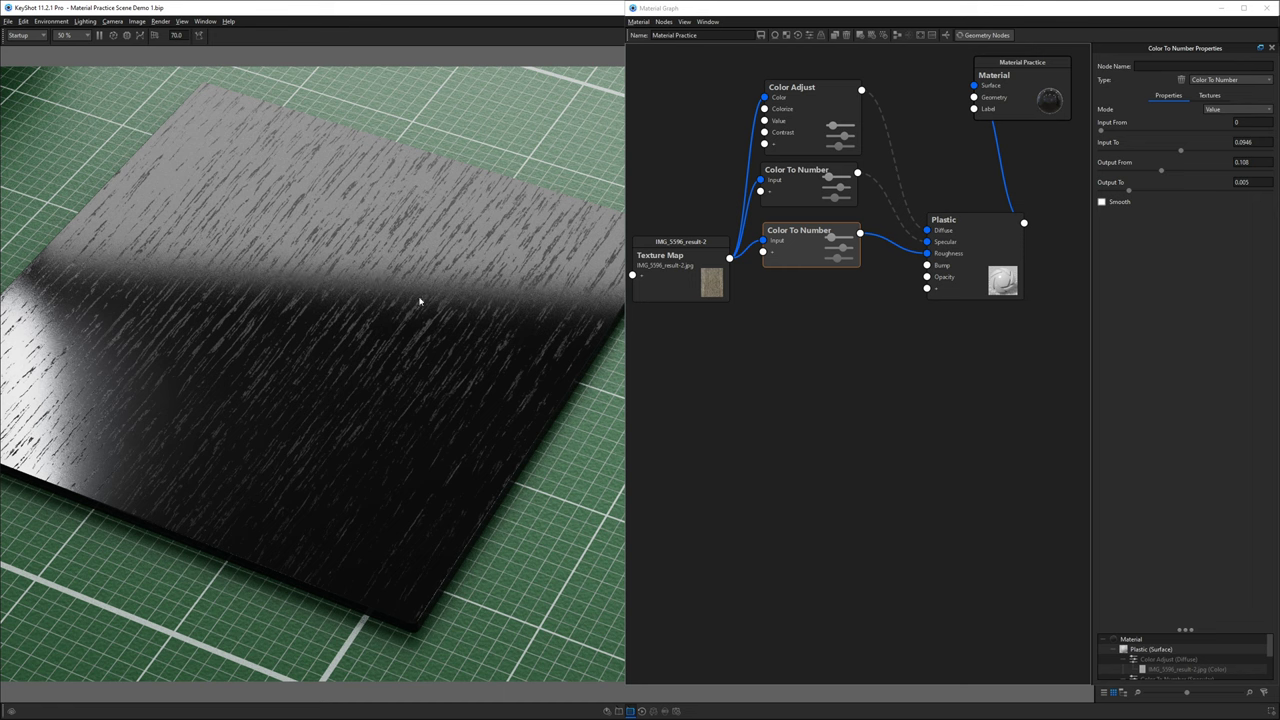
{"action": "left_click_drag", "start_coordinate": [432, 320], "coordinate": [279, 380]}
{"action": "left_click_drag", "start_coordinate": [201, 441], "coordinate": [265, 347]}
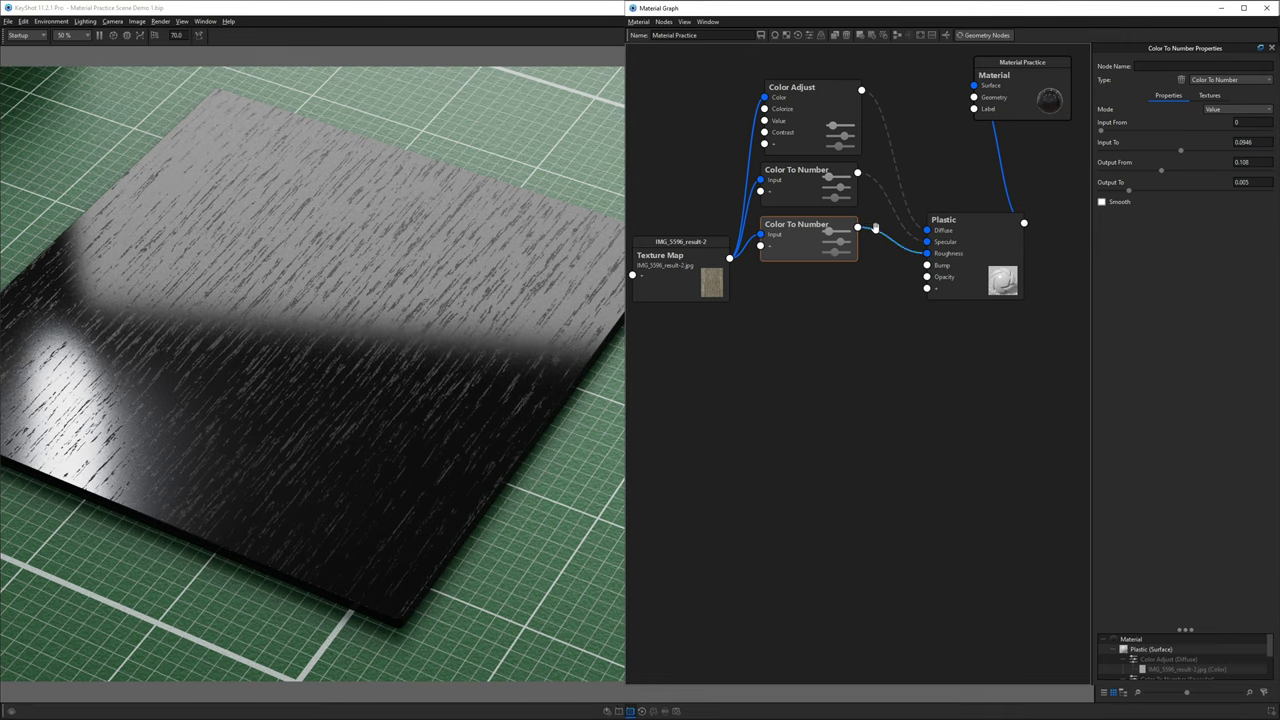
{"action": "left_click", "coordinate": [875, 228]}
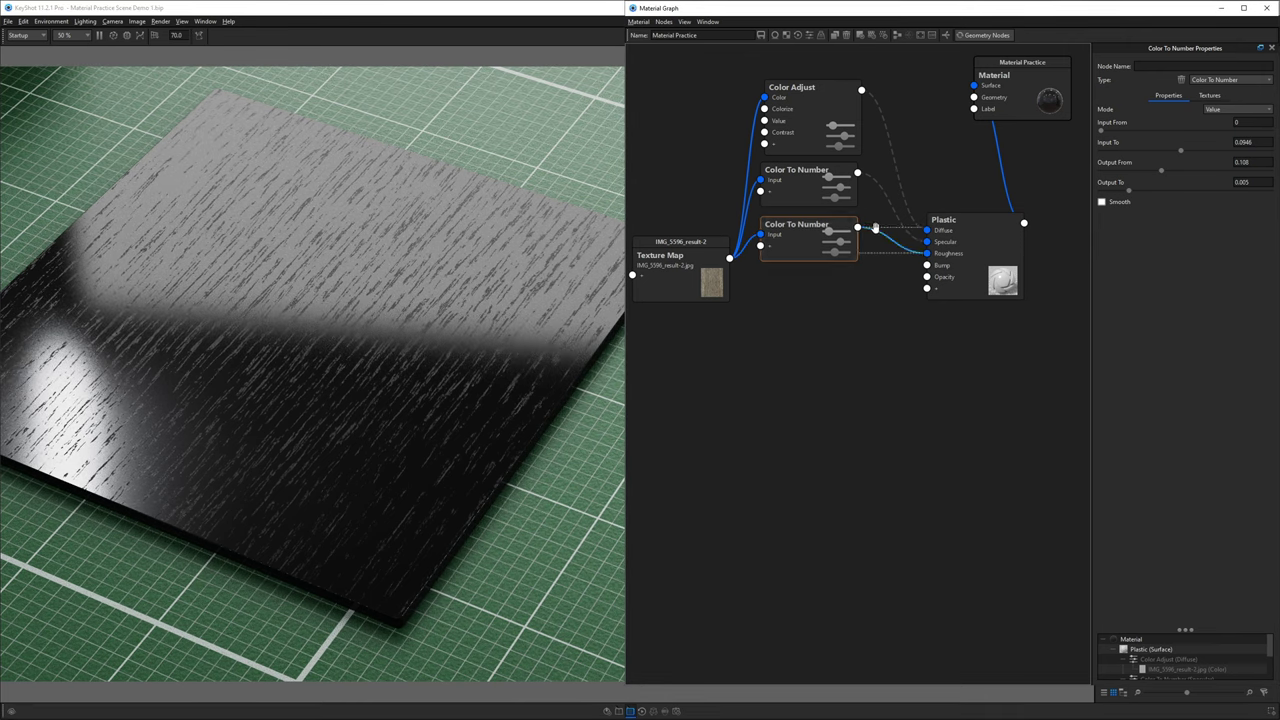
{"action": "right_click", "coordinate": [875, 227]}
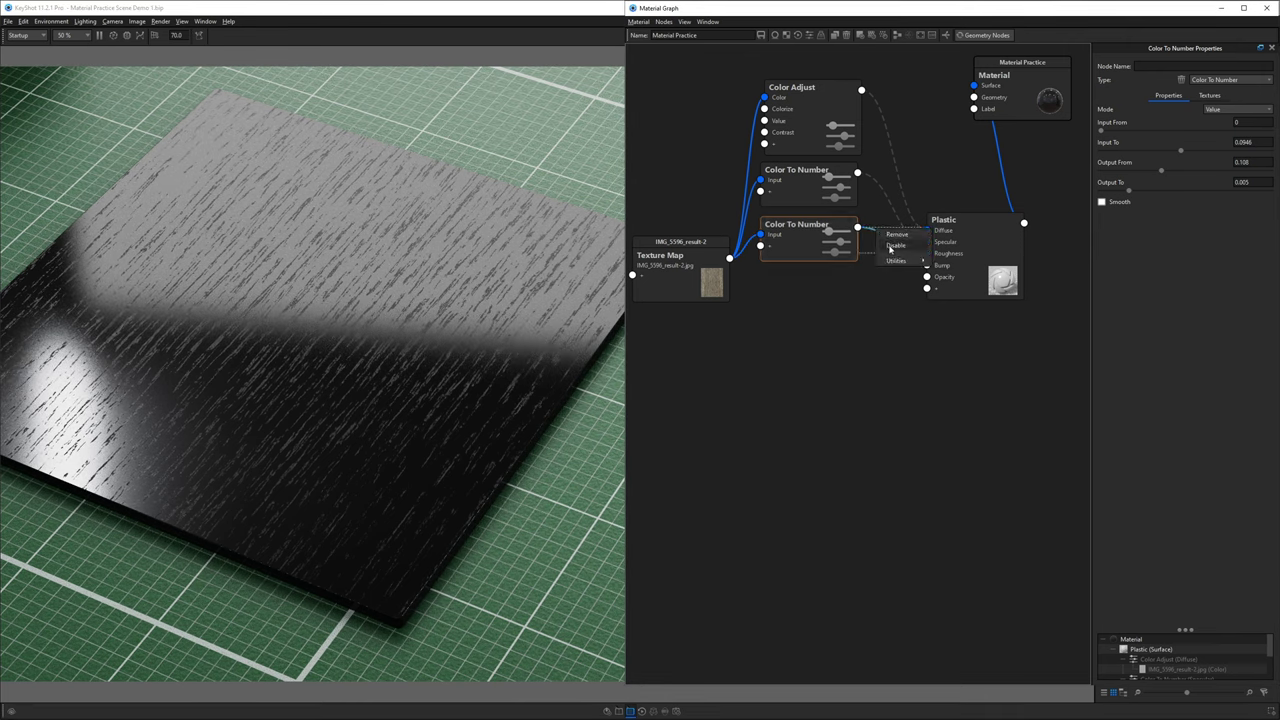
{"action": "left_click", "coordinate": [890, 248]}
Connect the texture map to the Plastic node's Bump input and move both nodes lower in the graph
{"action": "left_click_drag", "start_coordinate": [730, 258], "coordinate": [928, 267]}
{"action": "left_click_drag", "start_coordinate": [652, 279], "coordinate": [654, 312]}
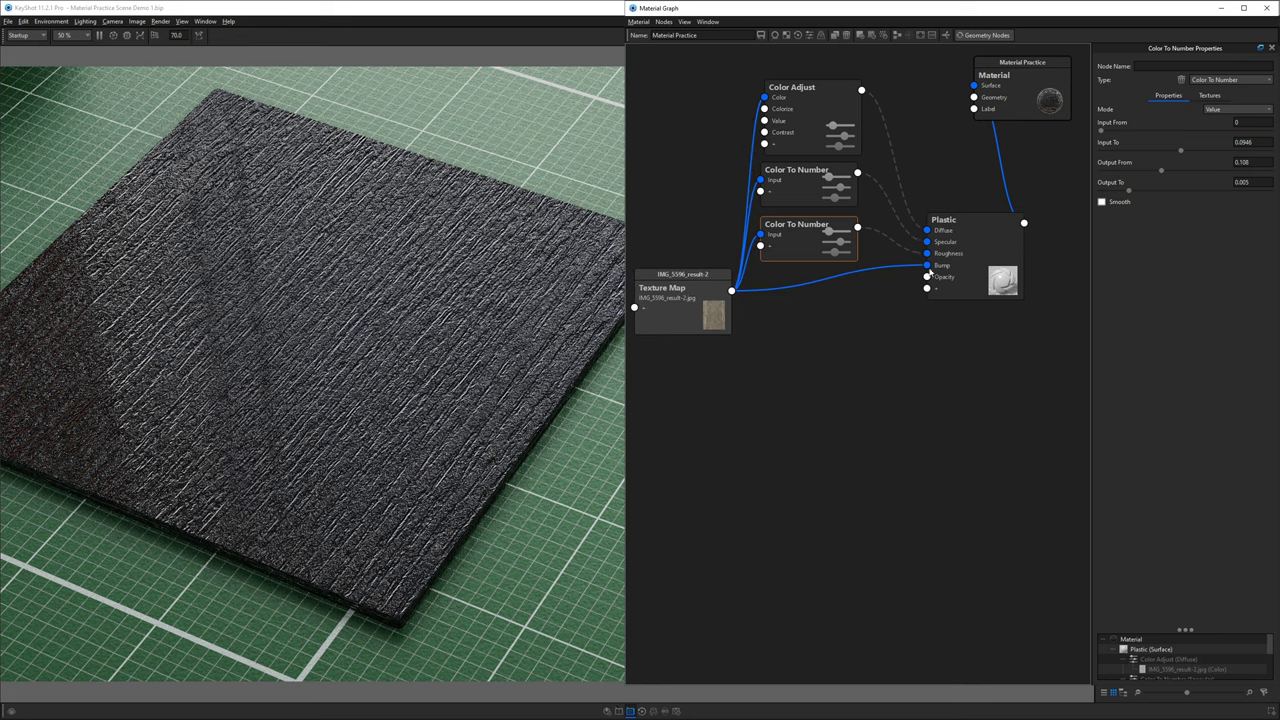
{"action": "left_click_drag", "start_coordinate": [932, 268], "coordinate": [934, 292]}
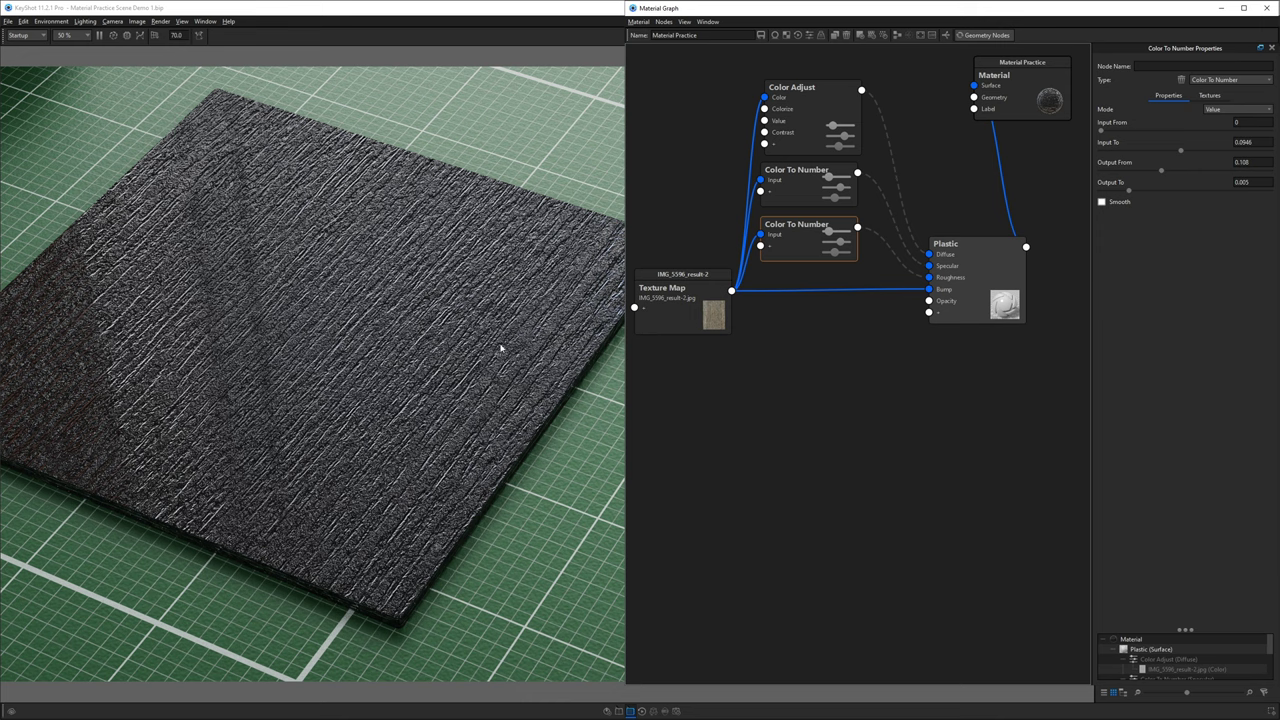
Try Bump Height values of -1, 1, 0.05 and 0.02 on the texture map and settle on 0.01
{"action": "left_click", "coordinate": [690, 305]}
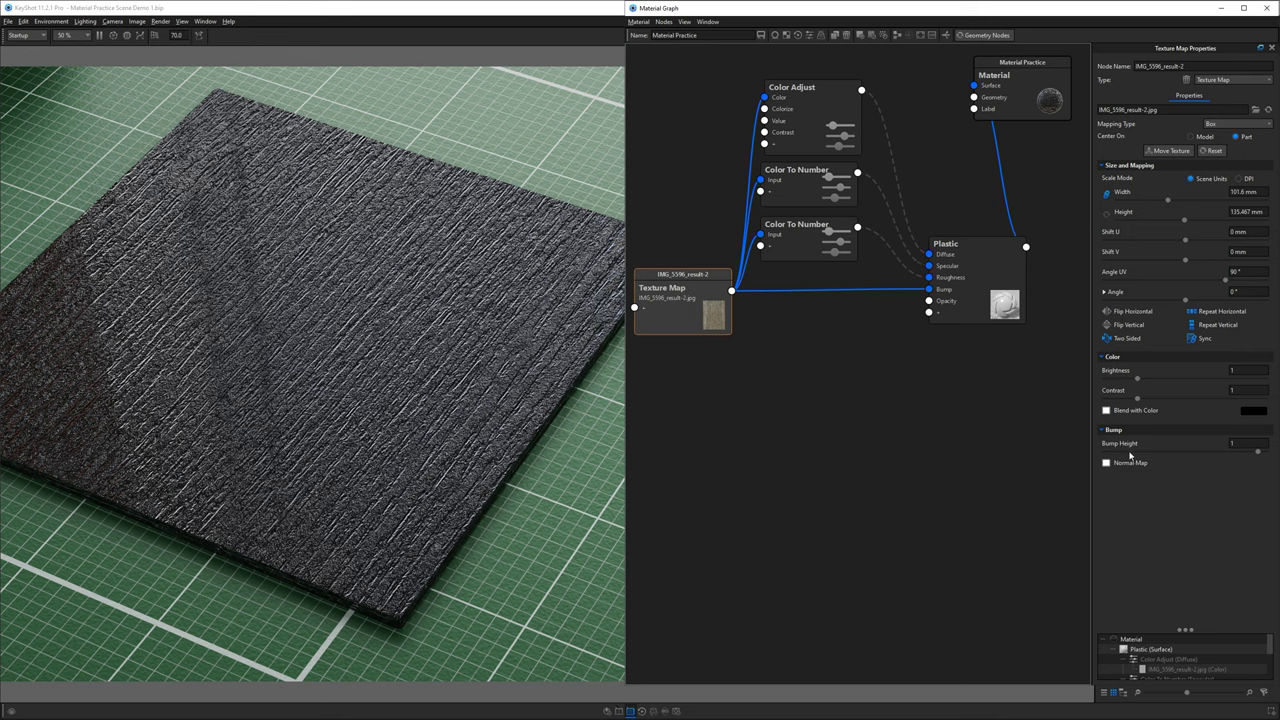
{"action": "left_click", "coordinate": [1245, 443]}
{"action": "type", "text": "-1"}
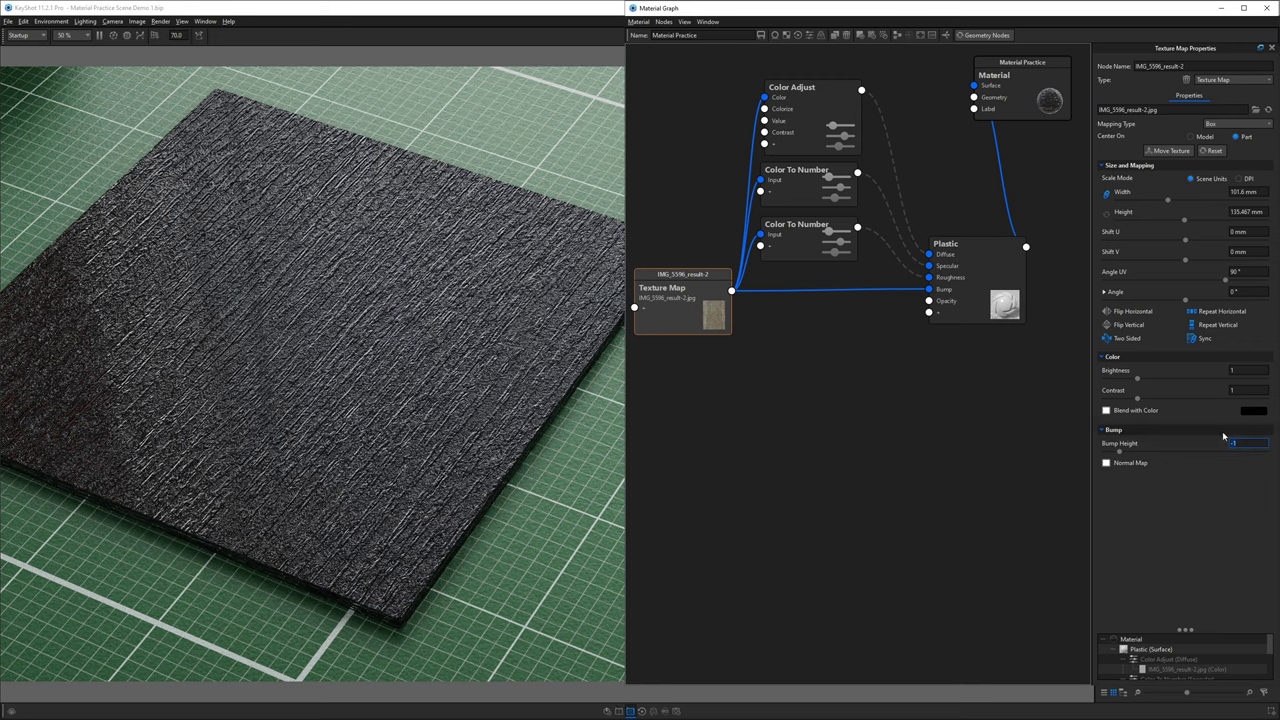
{"action": "type", "text": "1"}
{"action": "key", "text": "Return"}
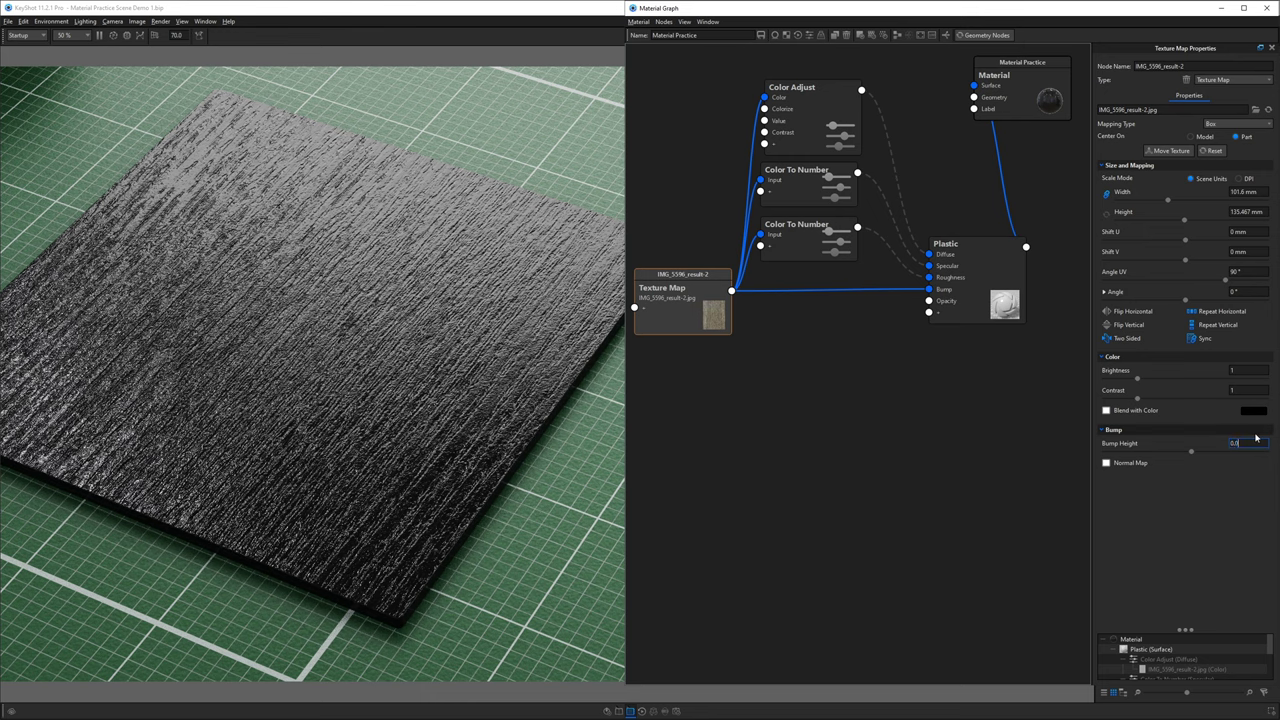
{"action": "type", "text": "5"}
{"action": "key", "text": "Return"}
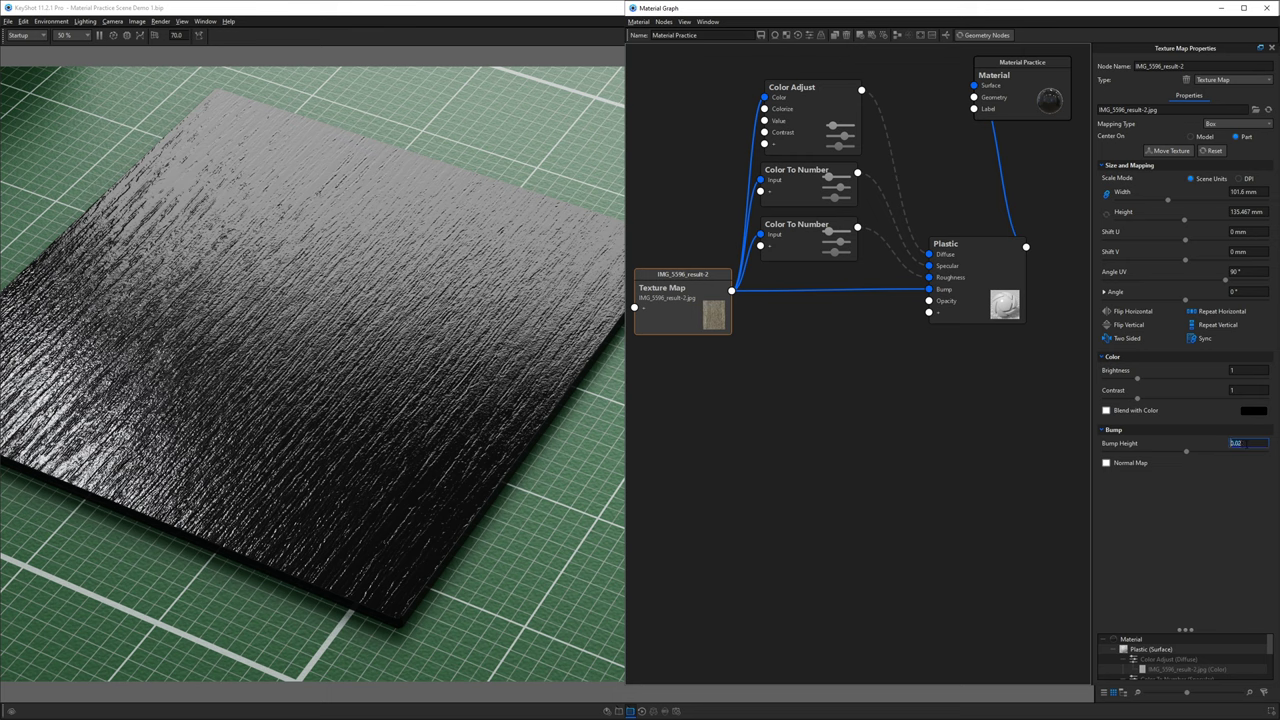
{"action": "key", "text": "Return"}
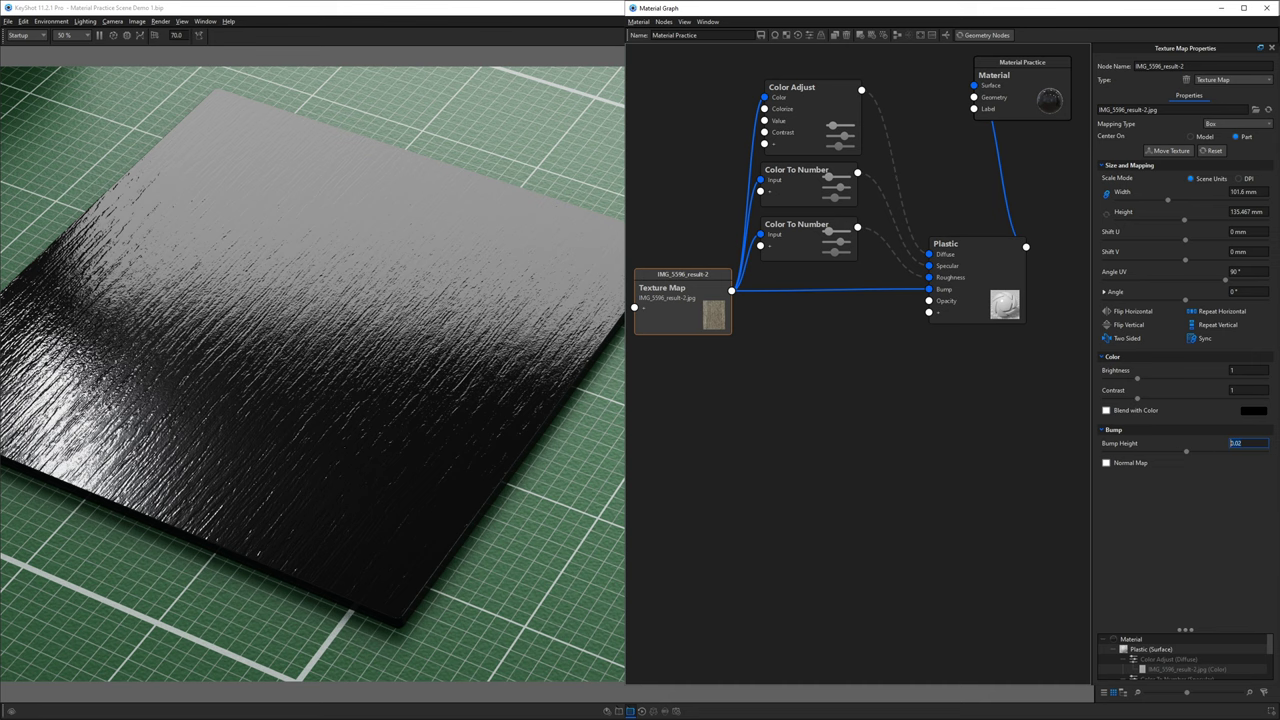
{"action": "key", "text": "Return"}
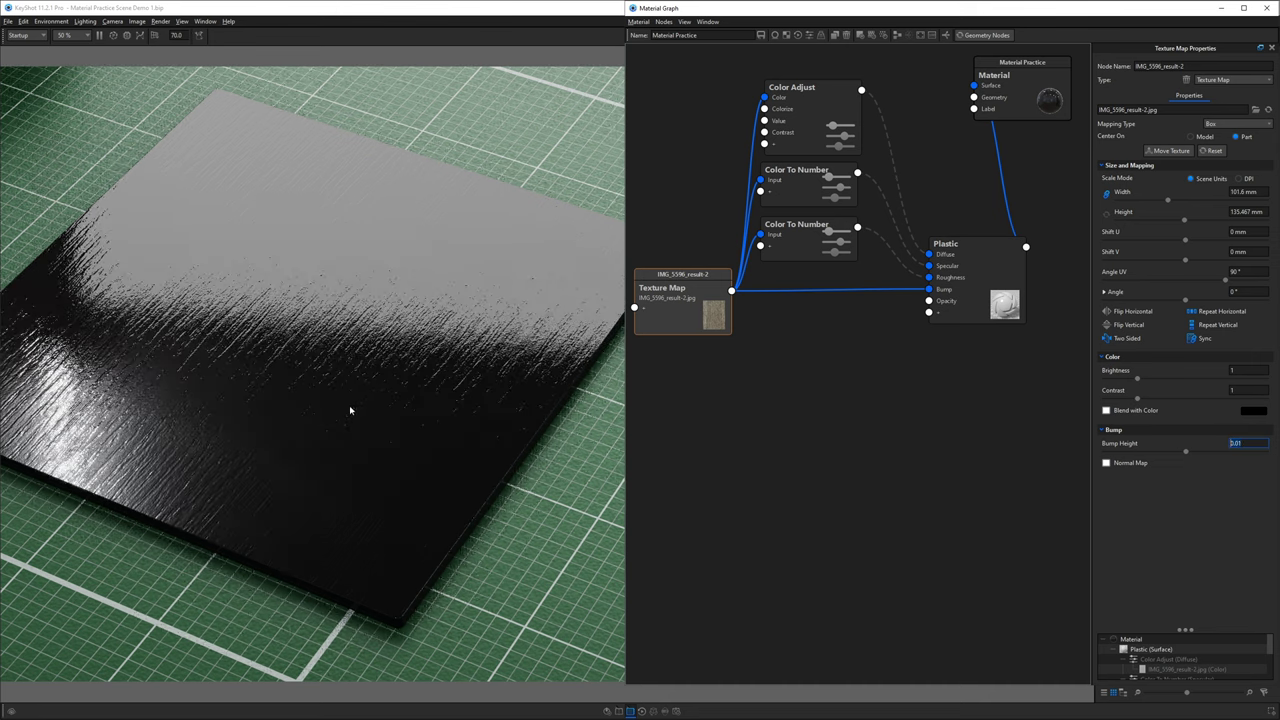
Shift the Plastic node slightly and re-enable the link from the lower Color To Number node to its Roughness input
{"action": "left_click_drag", "start_coordinate": [334, 420], "coordinate": [271, 369]}
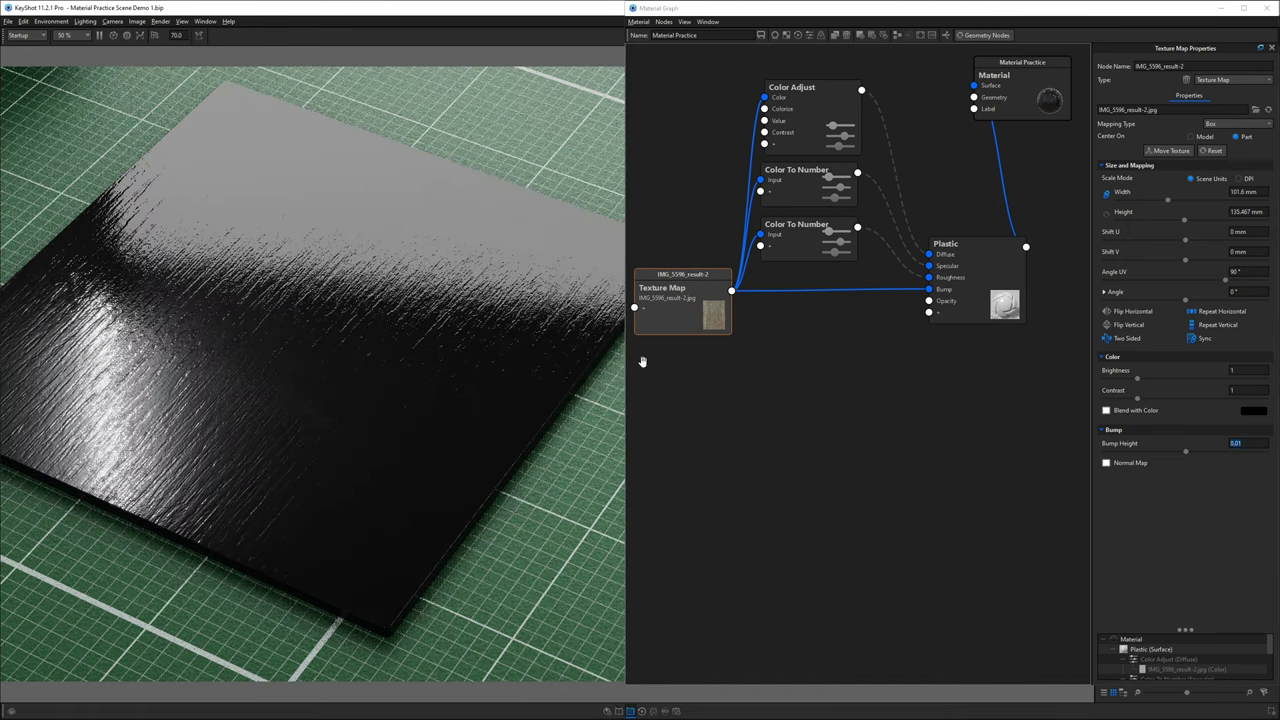
{"action": "left_click_drag", "start_coordinate": [973, 295], "coordinate": [980, 307]}
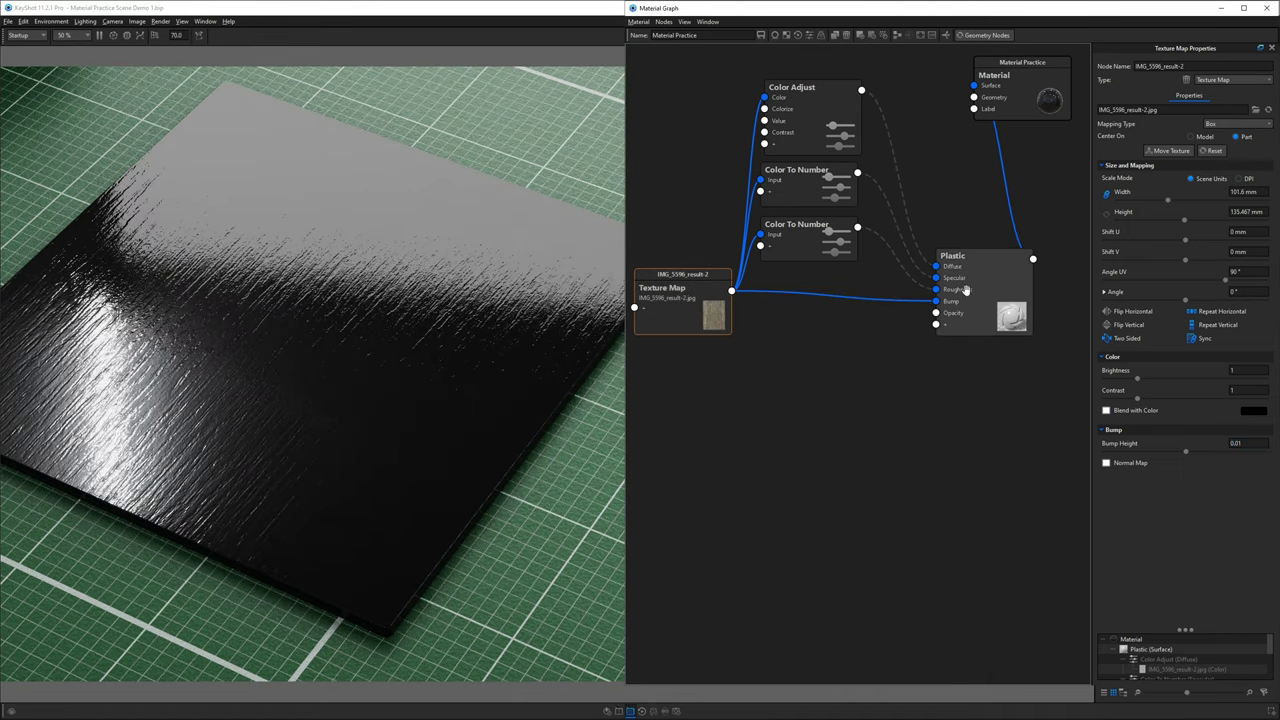
{"action": "left_click", "coordinate": [881, 241]}
{"action": "right_click", "coordinate": [882, 242]}
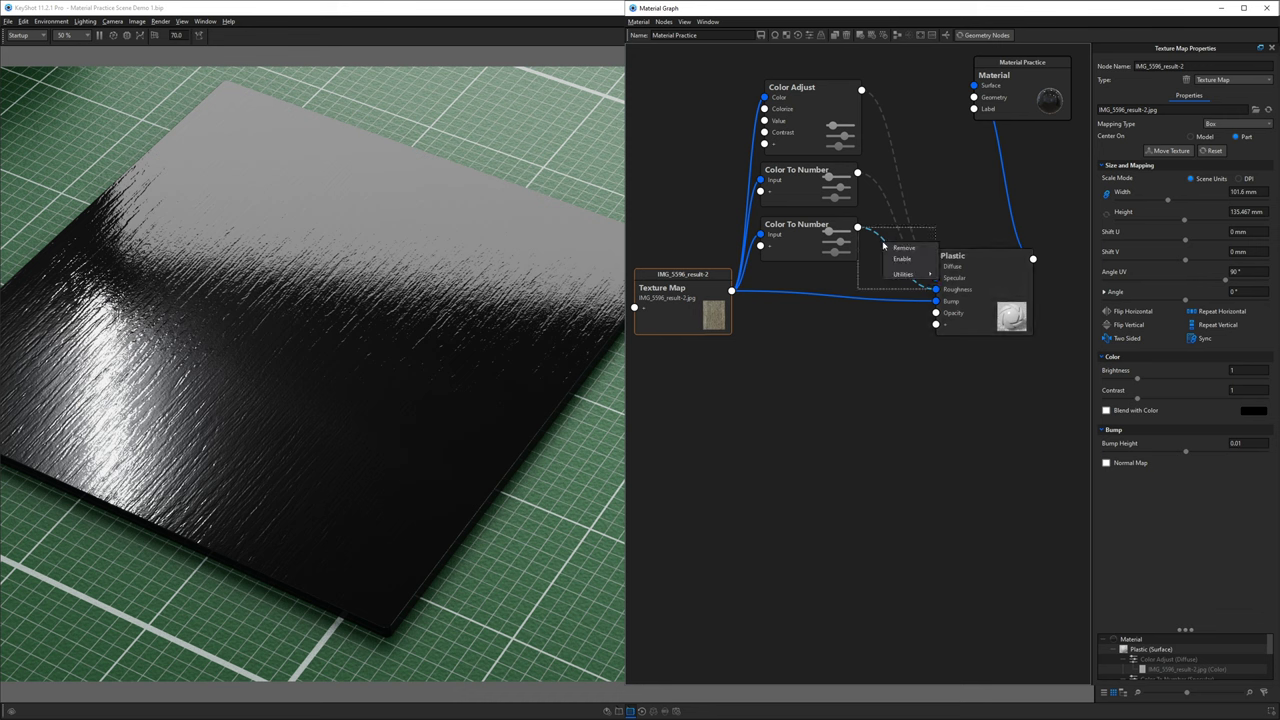
{"action": "left_click", "coordinate": [899, 259]}
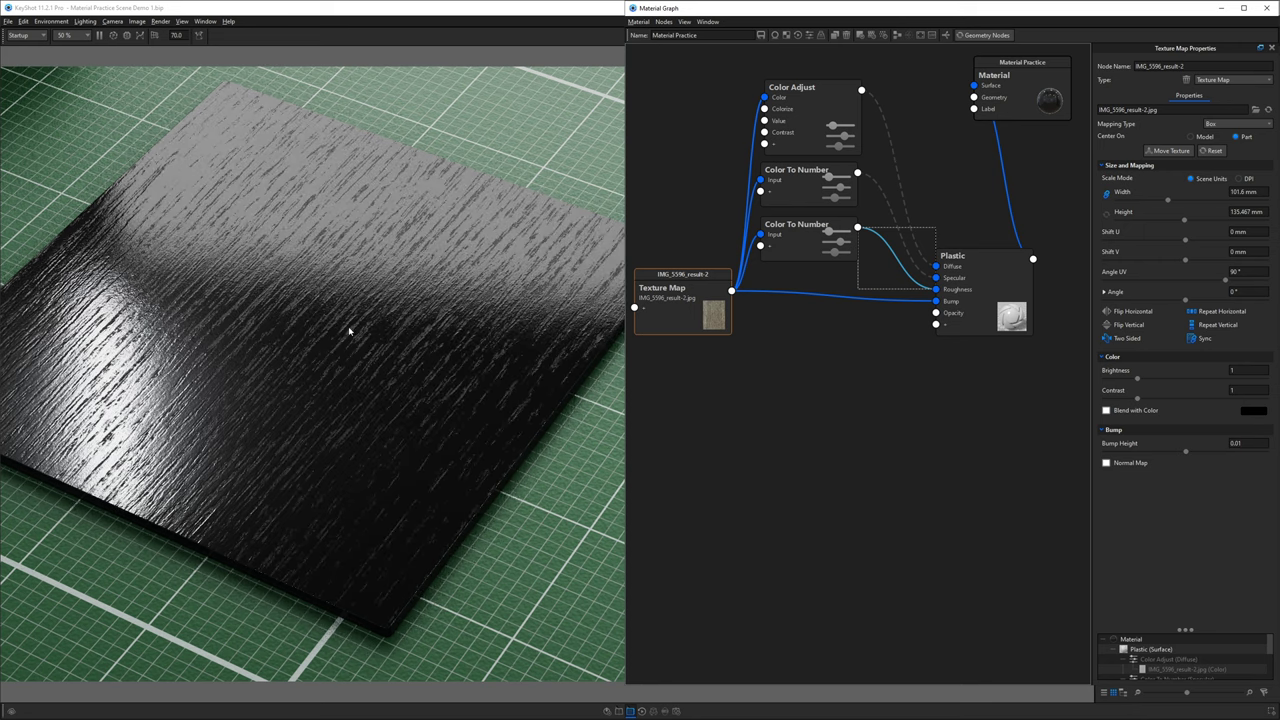
Re-enable the upper Color To Number link to the Plastic node's Specular input and the Color Adjust link to Diffuse
{"action": "left_click", "coordinate": [877, 186]}
{"action": "right_click", "coordinate": [877, 186]}
{"action": "left_click", "coordinate": [887, 201]}
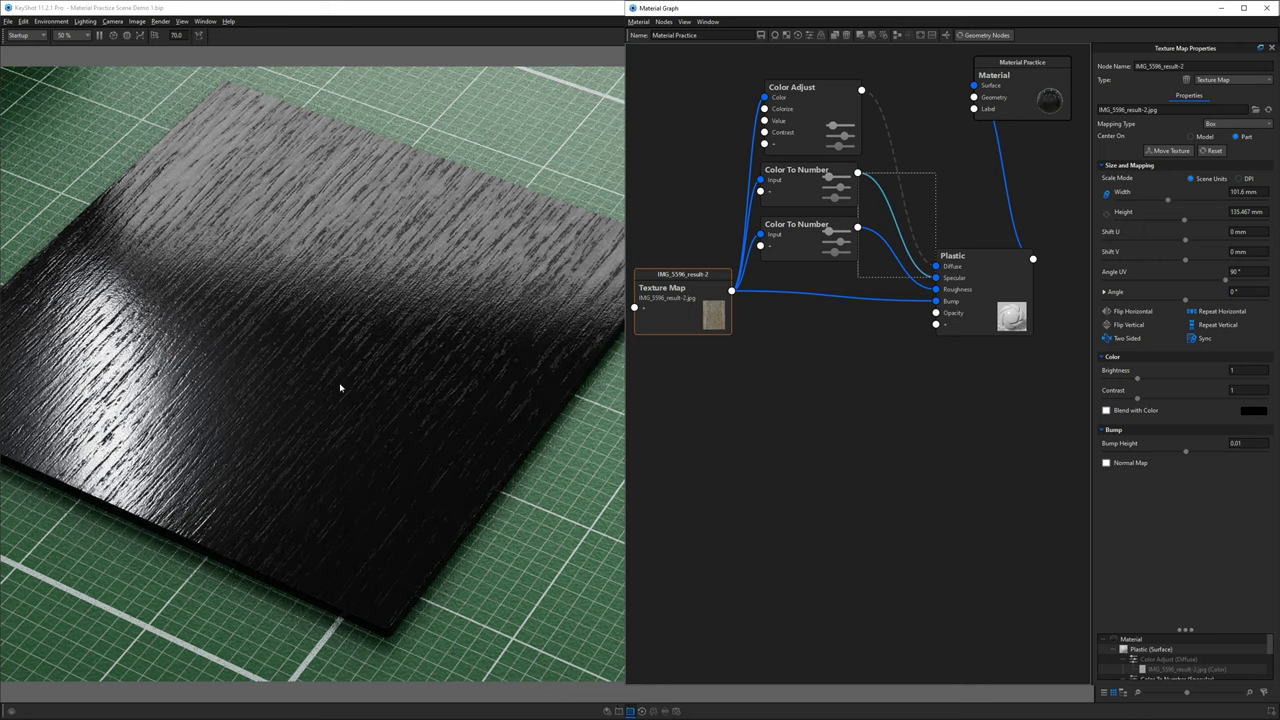
{"action": "right_click", "coordinate": [884, 117]}
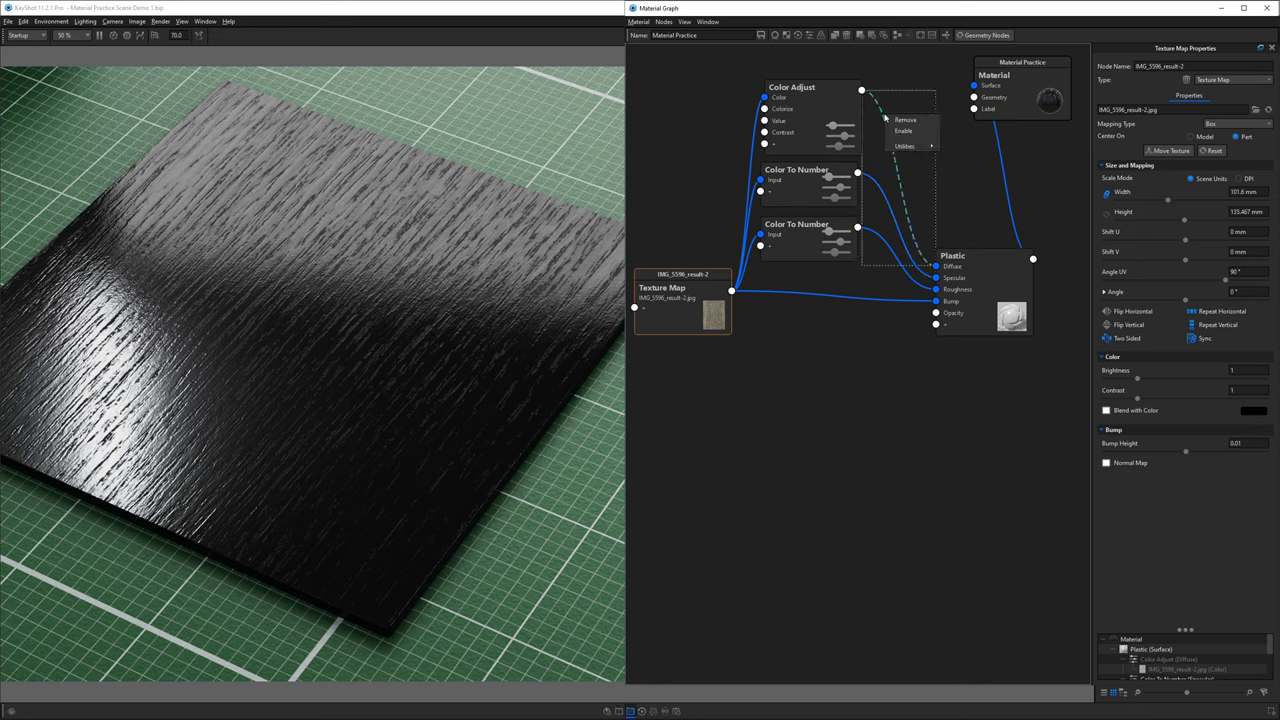
{"action": "left_click", "coordinate": [903, 132]}
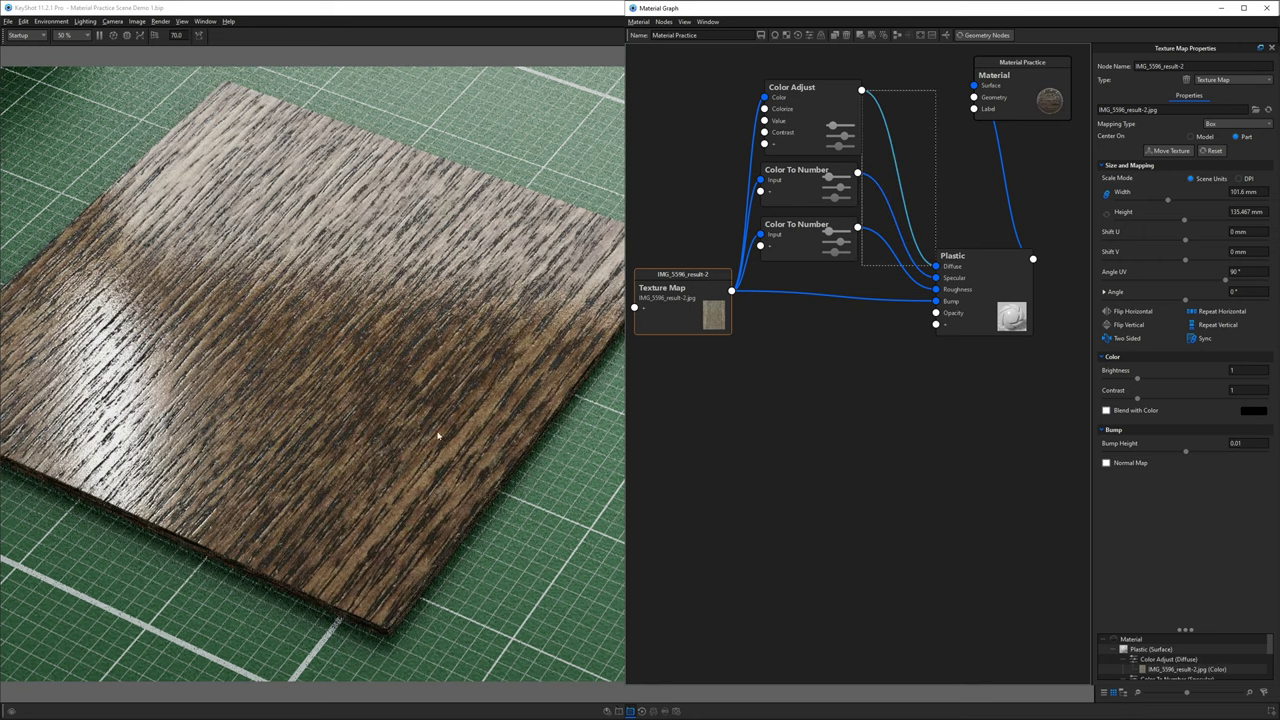
Tidy the graph by nudging the Color Adjust, upper Color To Number and Texture Map nodes, and raise the Plastic node slightly
{"action": "scroll", "coordinate": [343, 514], "scroll_direction": "down", "scroll_amount": 4}
{"action": "left_click_drag", "start_coordinate": [343, 514], "coordinate": [583, 475]}
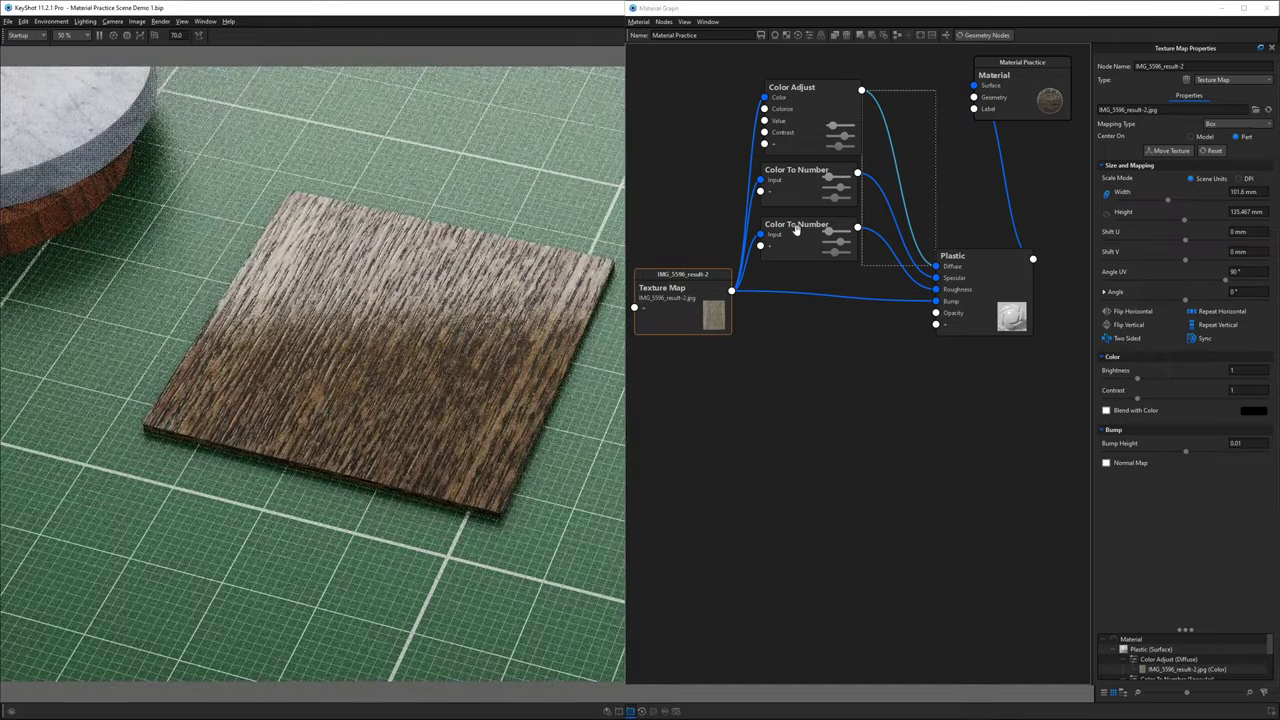
{"action": "left_click_drag", "start_coordinate": [799, 188], "coordinate": [800, 193]}
{"action": "left_click_drag", "start_coordinate": [796, 146], "coordinate": [796, 150]}
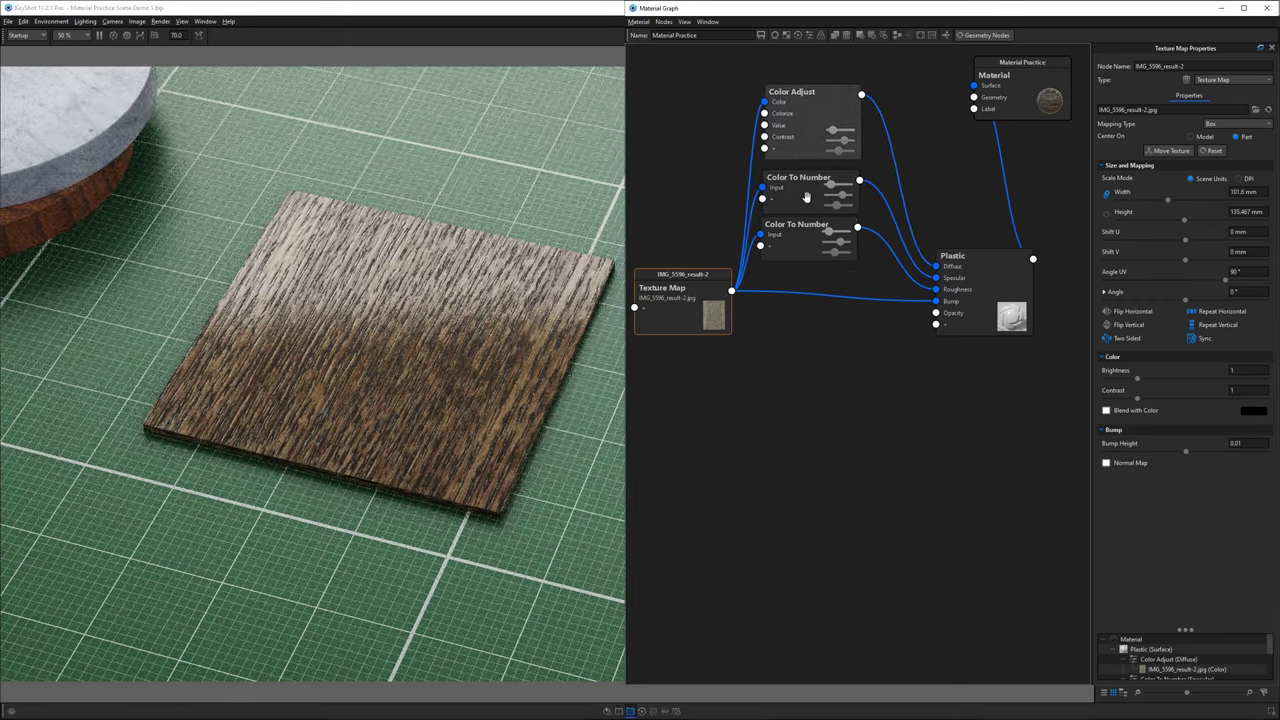
{"action": "left_click", "coordinate": [807, 200]}
{"action": "left_click", "coordinate": [670, 330]}
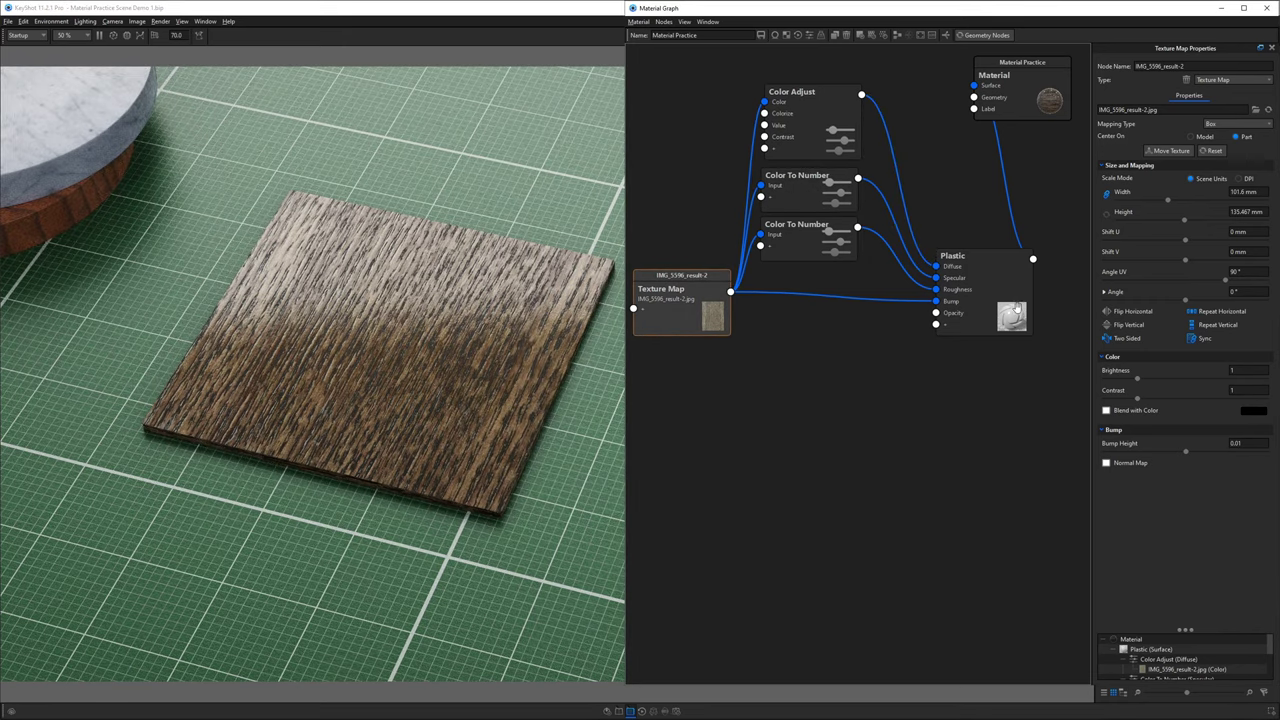
{"action": "left_click_drag", "start_coordinate": [996, 285], "coordinate": [990, 268]}
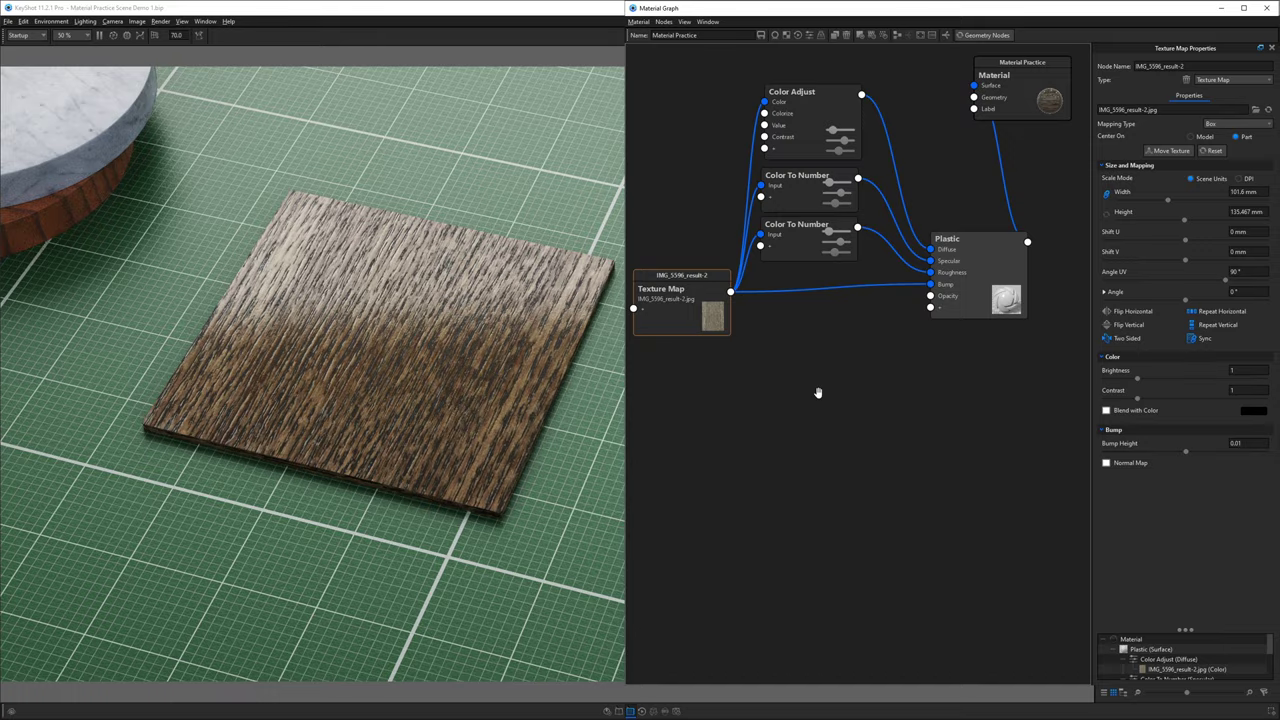
Darken the diffuse texture by slightly lowering the Color Adjust node's Value, and open its Colorize color for editing
{"action": "scroll", "coordinate": [476, 409], "scroll_direction": "down", "scroll_amount": 5}
{"action": "left_click_drag", "start_coordinate": [549, 426], "coordinate": [508, 343]}
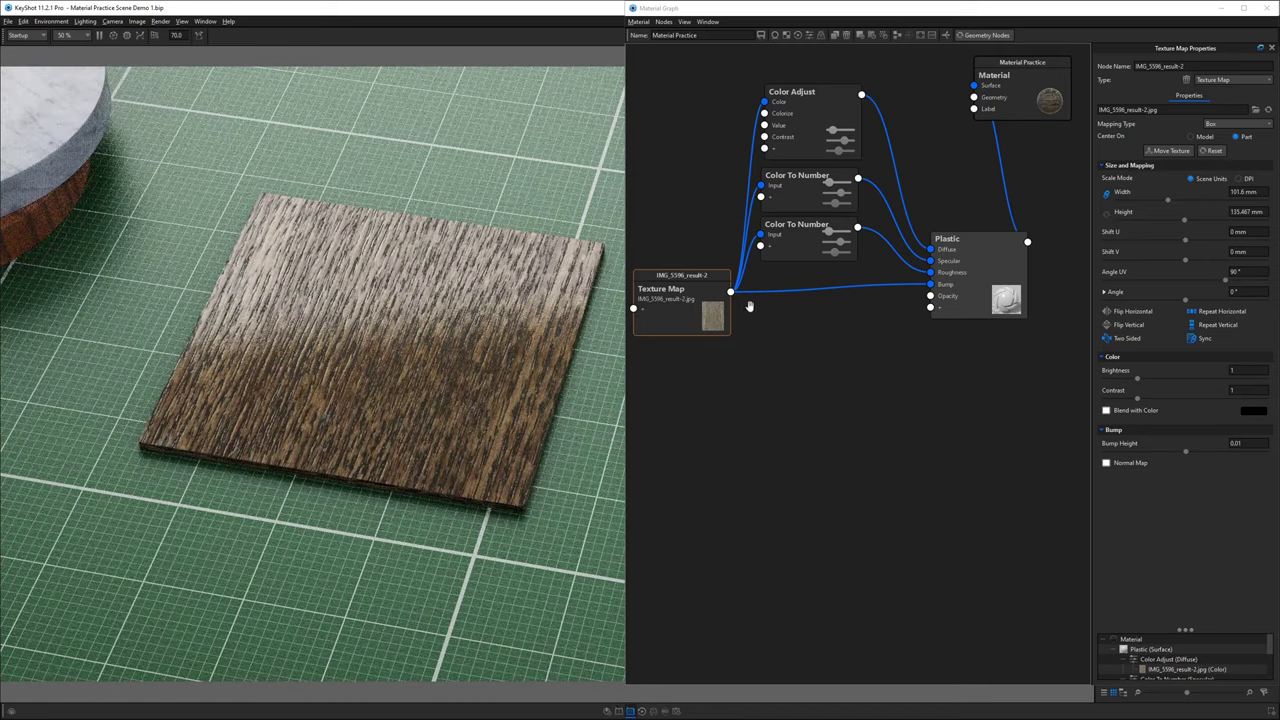
{"action": "left_click", "coordinate": [792, 110]}
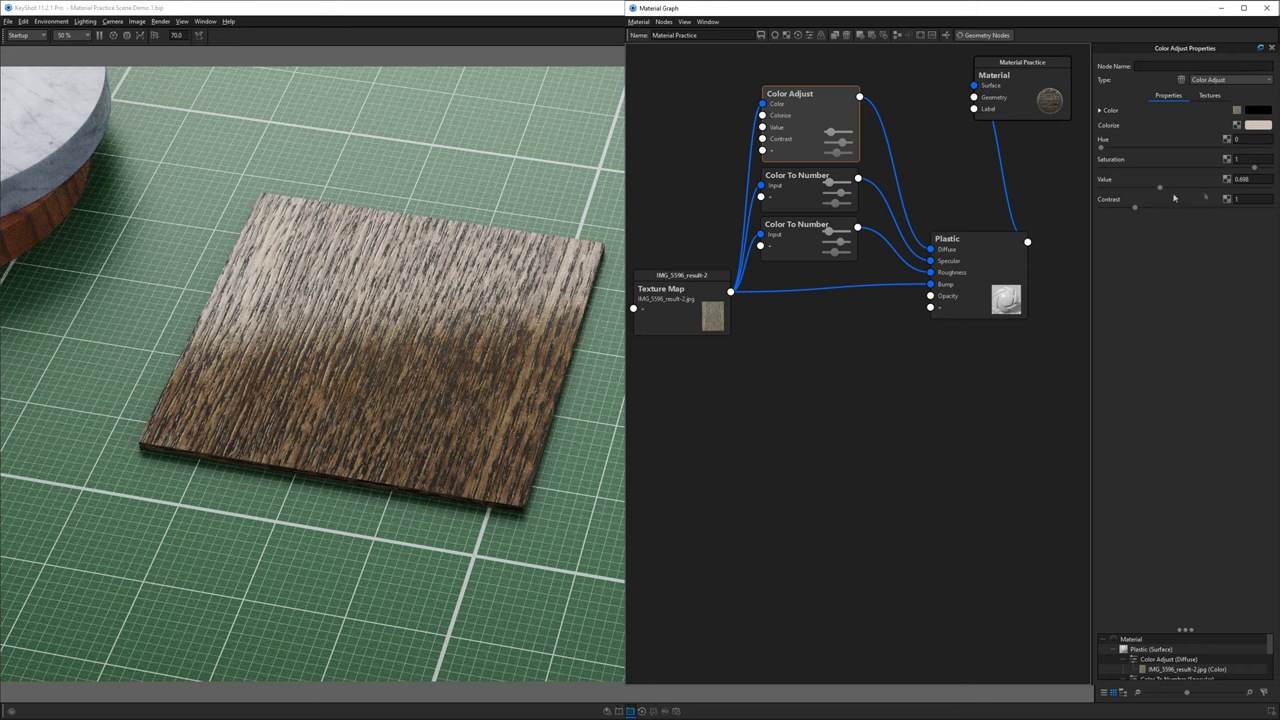
{"action": "left_click_drag", "start_coordinate": [1159, 187], "coordinate": [1151, 188]}
{"action": "left_click", "coordinate": [1263, 125]}
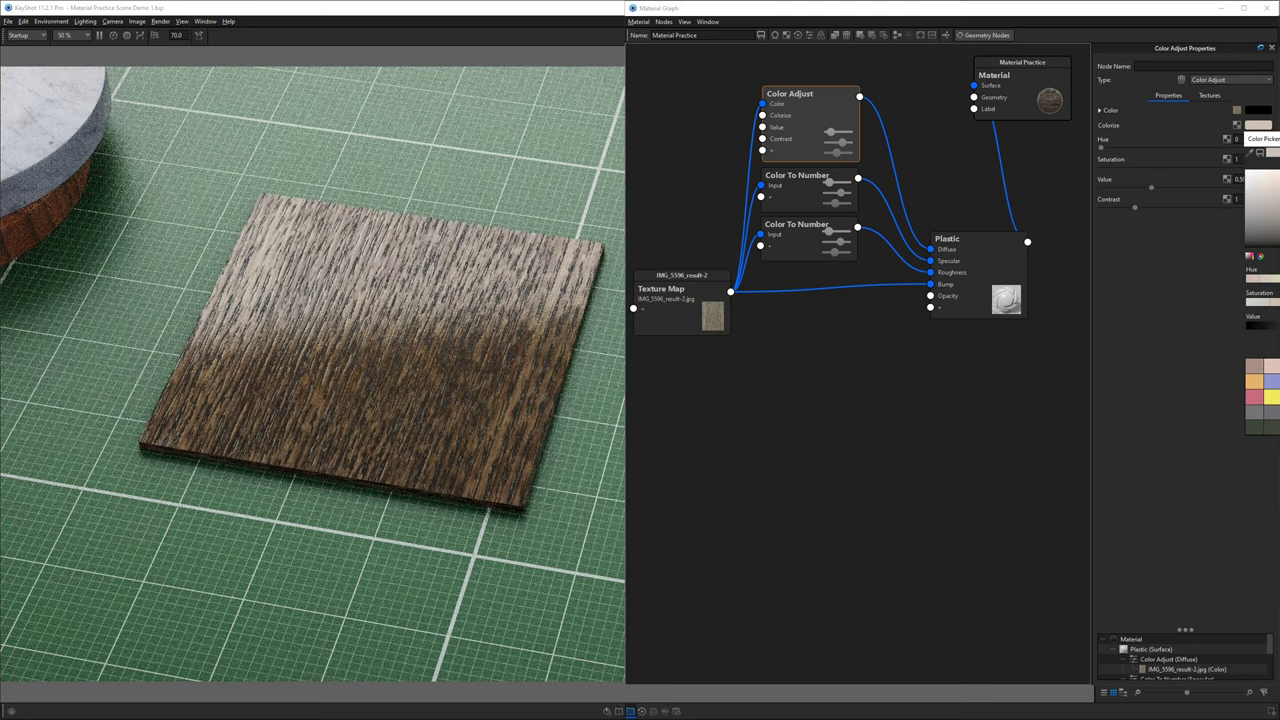